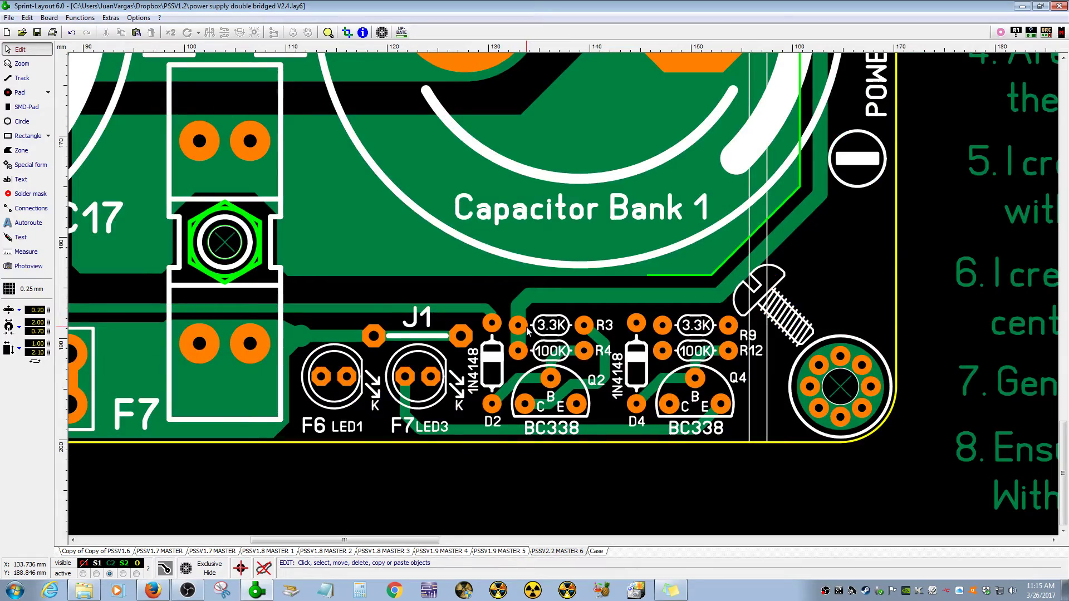
Turn on the display of the top copper layer C1 on the PSSV2.2 MASTER 6 board.
scroll(574, 501, down, 3)
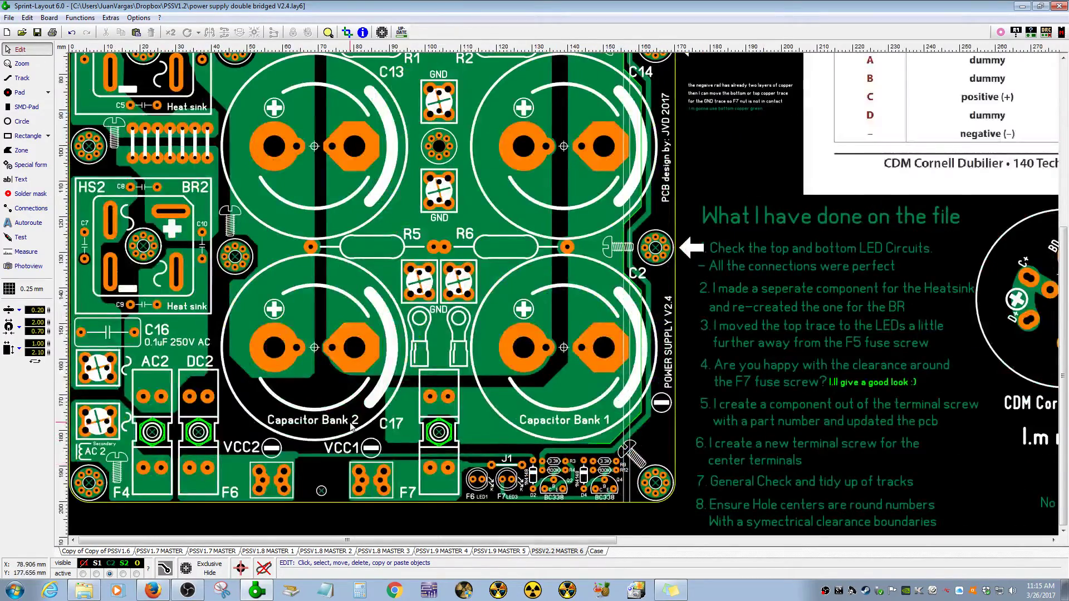
scroll(352, 426, up, 1)
scroll(435, 392, up, 2)
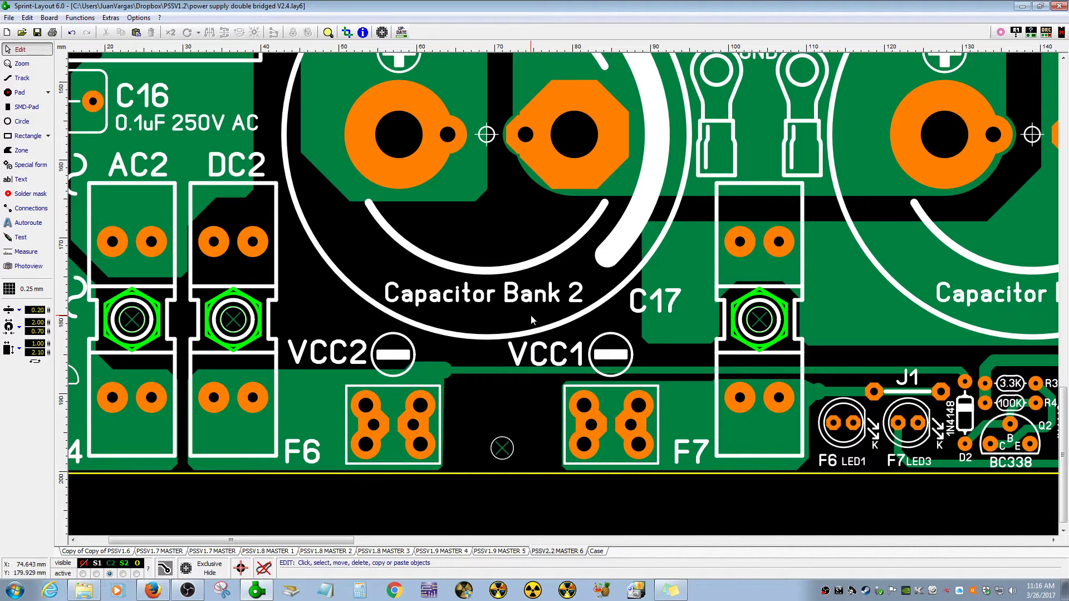
click(84, 563)
scroll(319, 393, down, 2)
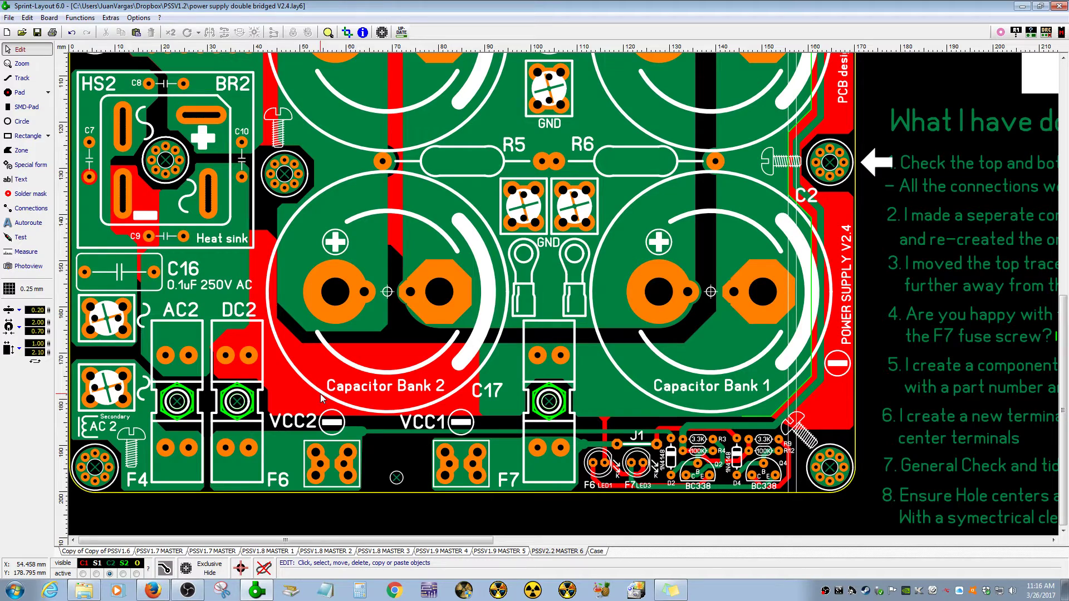
Examine the copper zones around the F7 and DC2 fuse holders and below Capacitor Bank 2.
scroll(563, 295, up, 2)
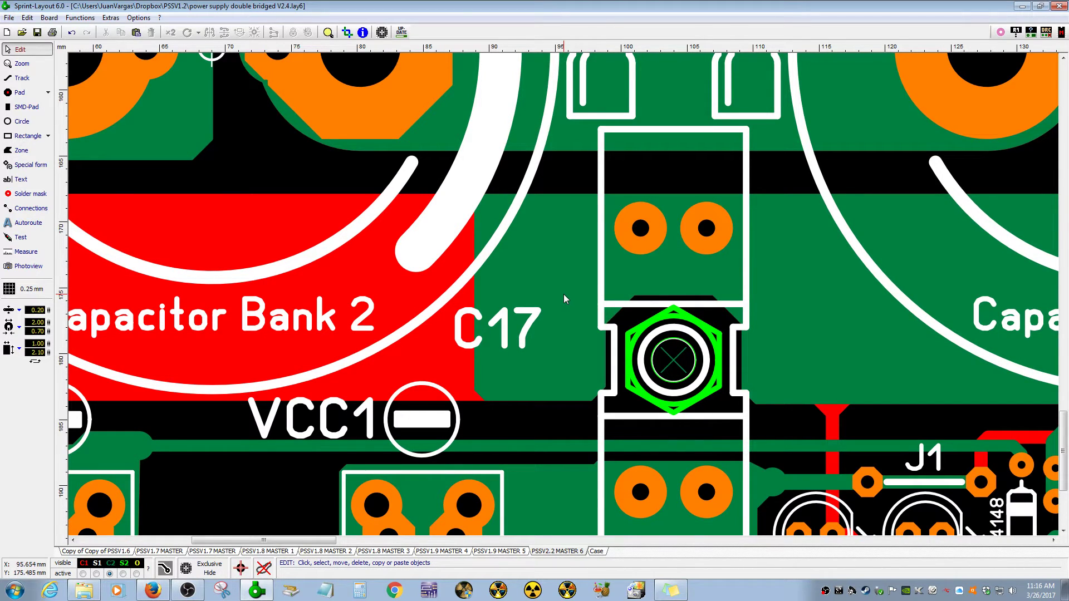
click(525, 295)
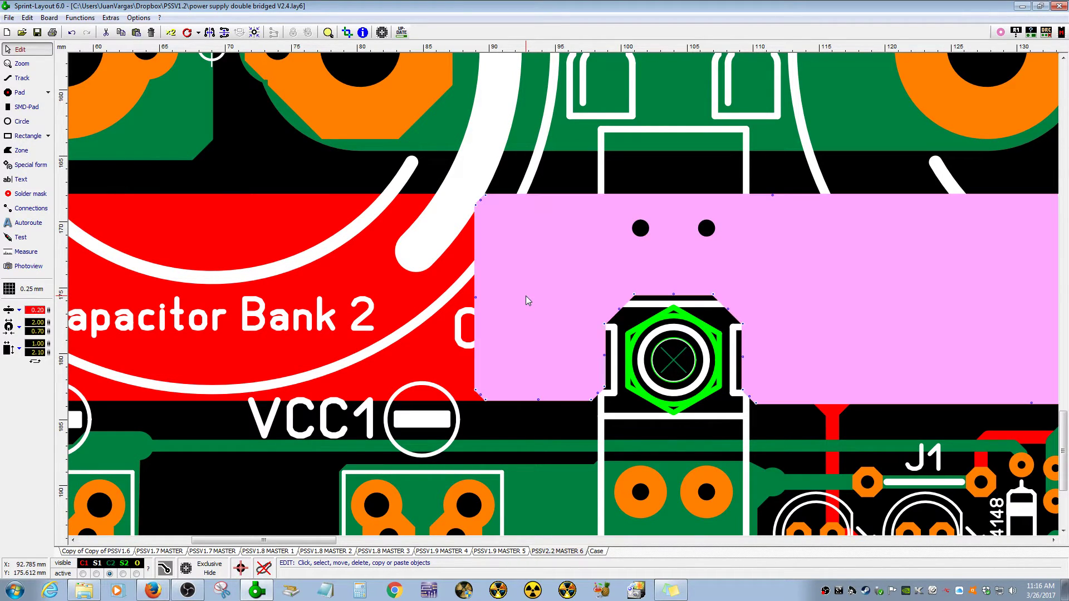
click(559, 427)
scroll(559, 426, down, 4)
scroll(417, 299, up, 3)
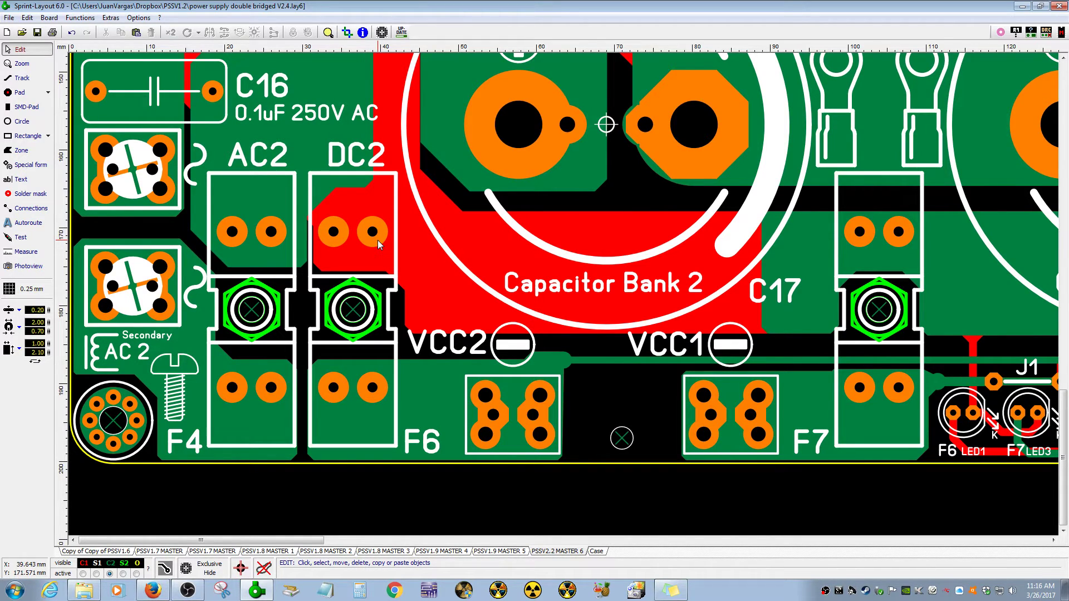
scroll(412, 253, down, 2)
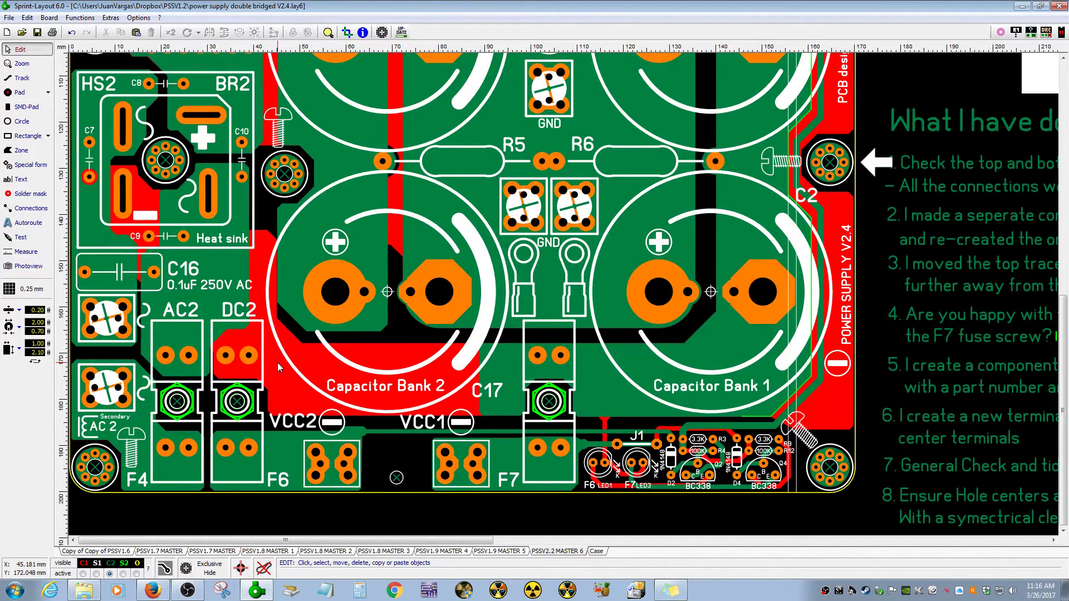
scroll(564, 313, up, 2)
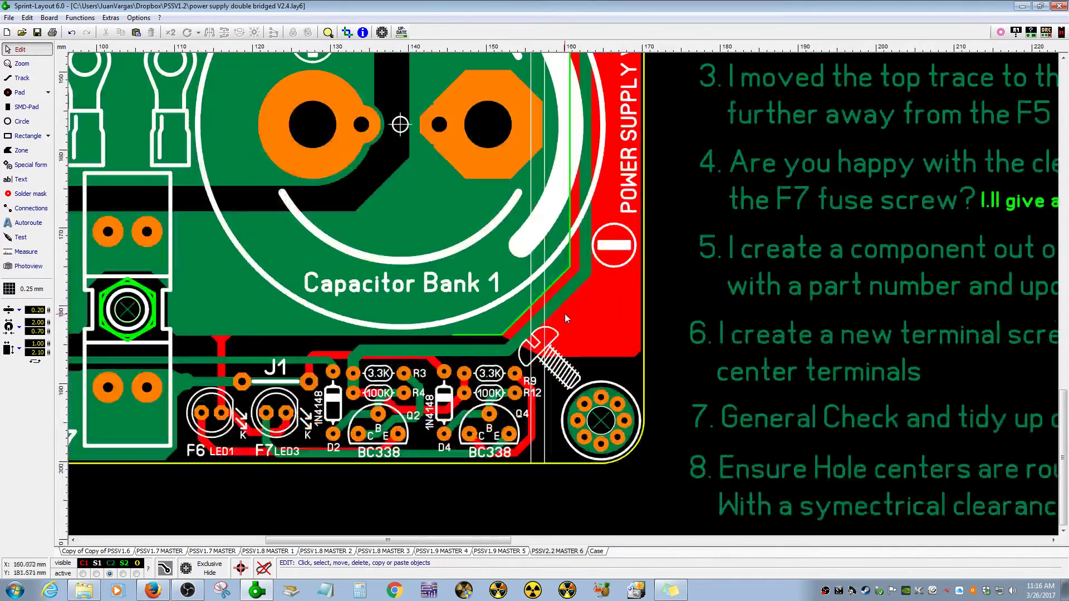
Highlight the bottom track running beside Capacitor Bank 1 to R3 and R4, and examine its route and the tracks near F7.
click(567, 288)
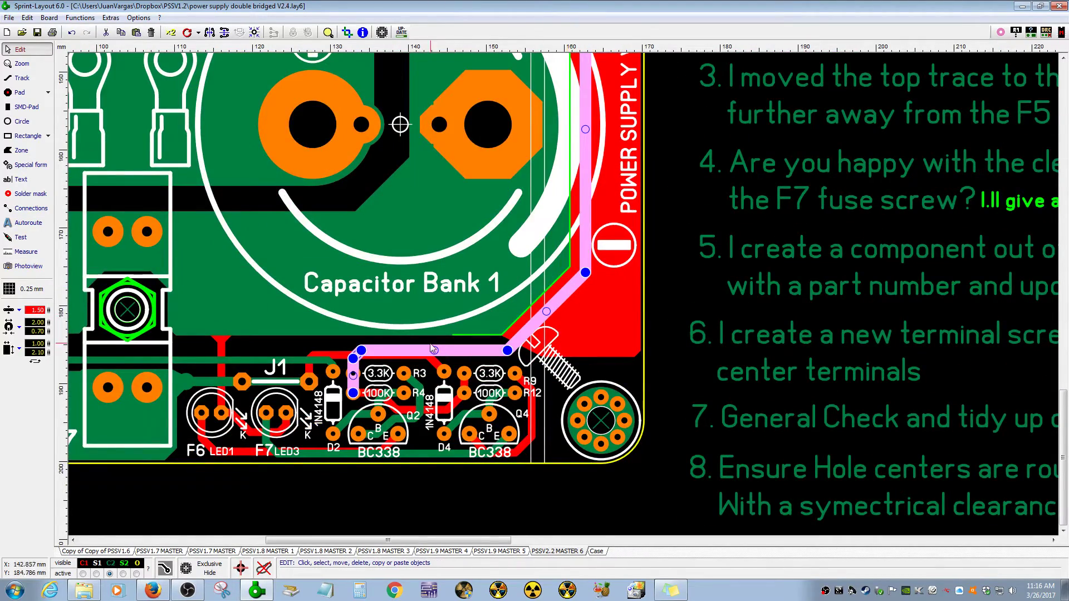
scroll(563, 292, up, 2)
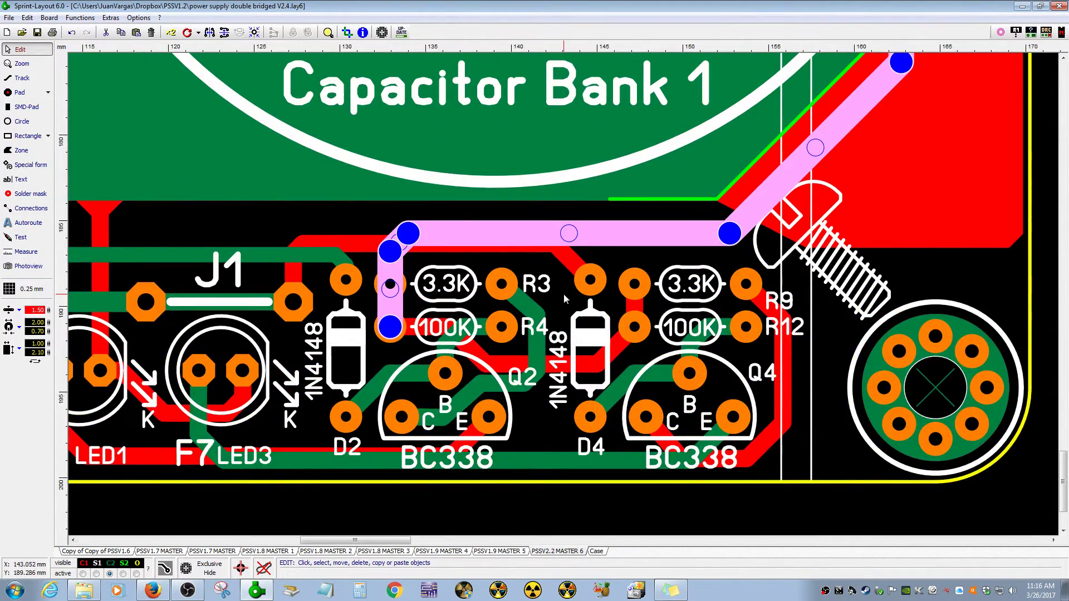
scroll(563, 293, down, 2)
scroll(736, 329, down, 2)
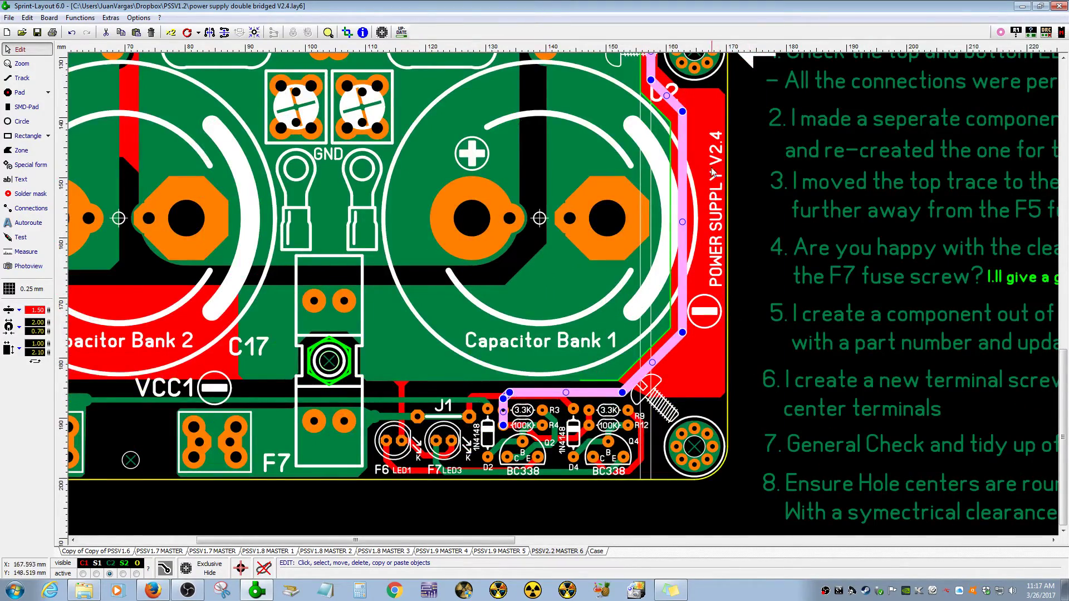
scroll(738, 268, up, 2)
scroll(640, 347, down, 3)
scroll(338, 483, up, 2)
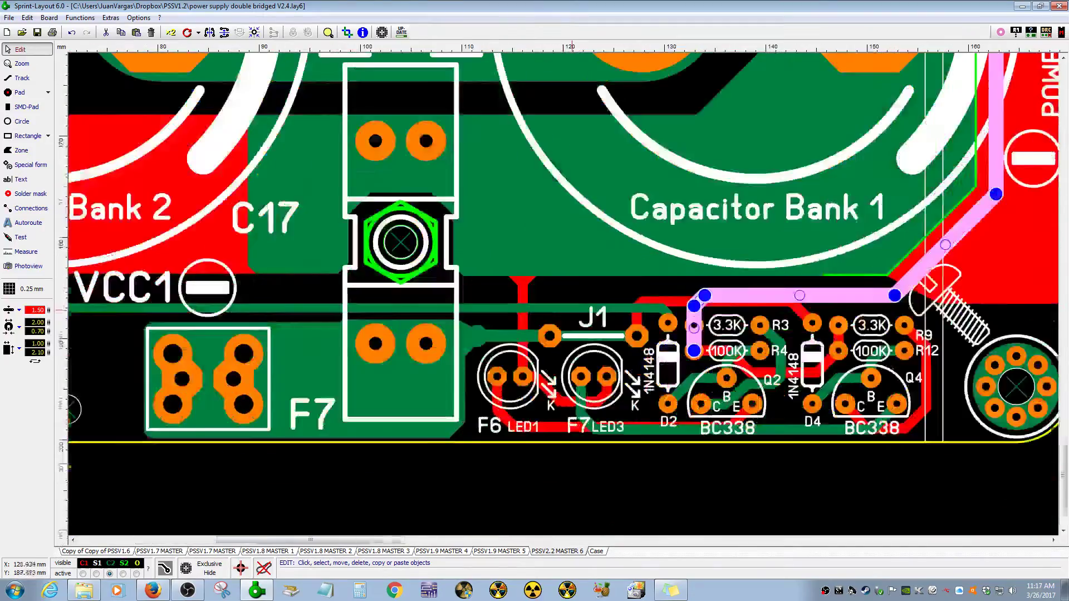
scroll(564, 294, up, 1)
scroll(564, 300, up, 1)
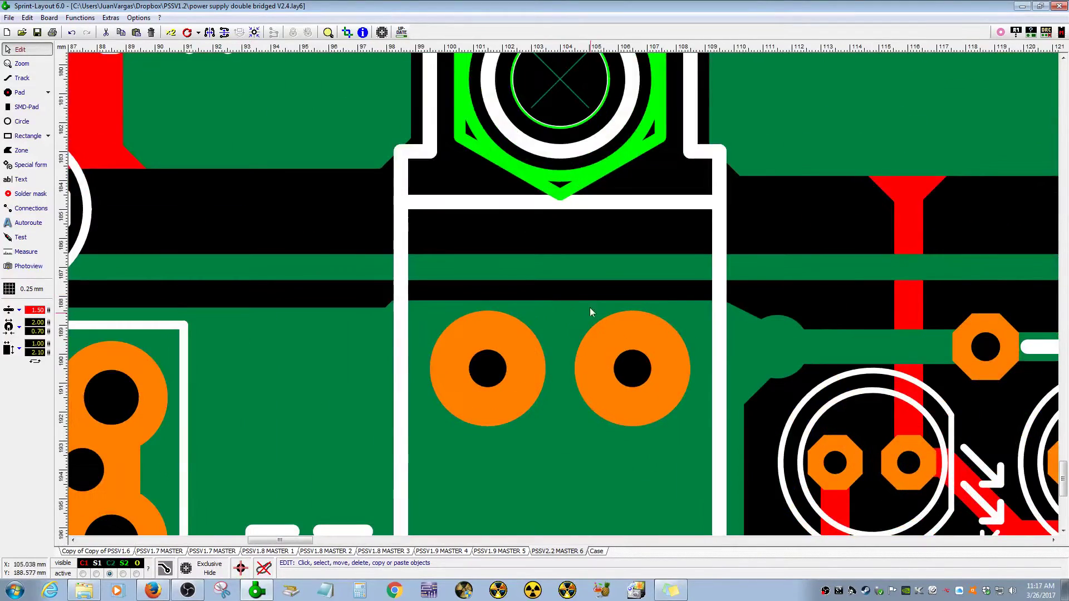
scroll(569, 296, down, 1)
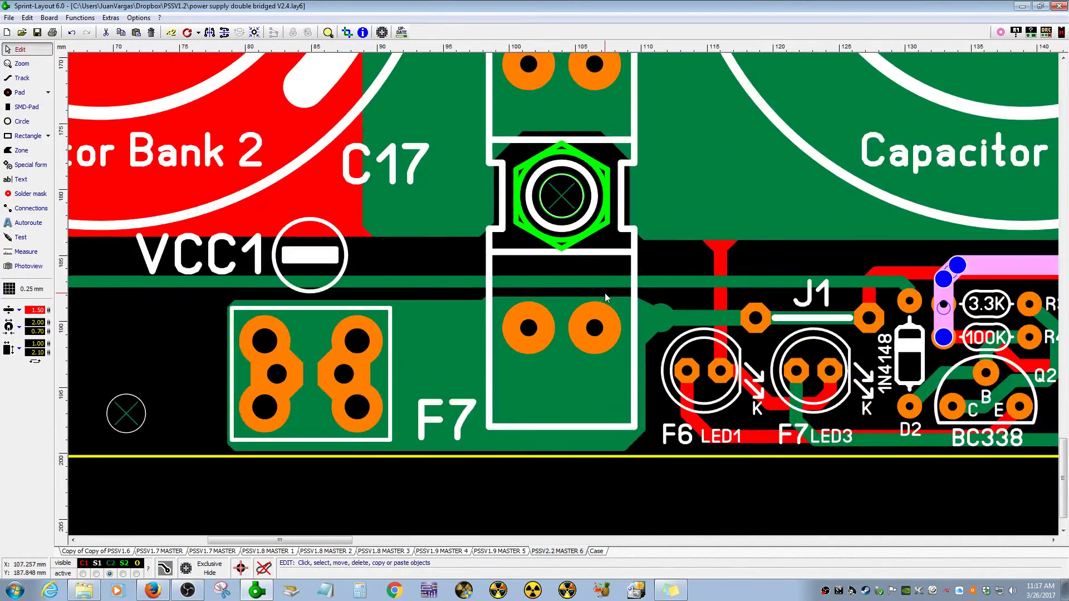
Examine the clearance between the F7 fuse holder's screw and the surrounding copper and track.
click(591, 237)
scroll(563, 295, up, 1)
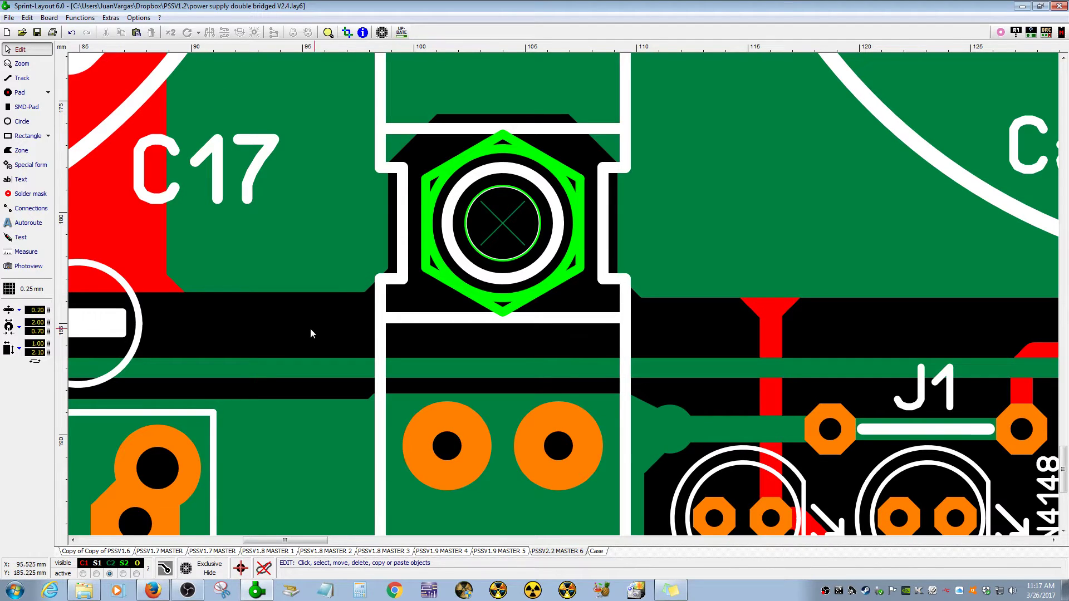
click(509, 315)
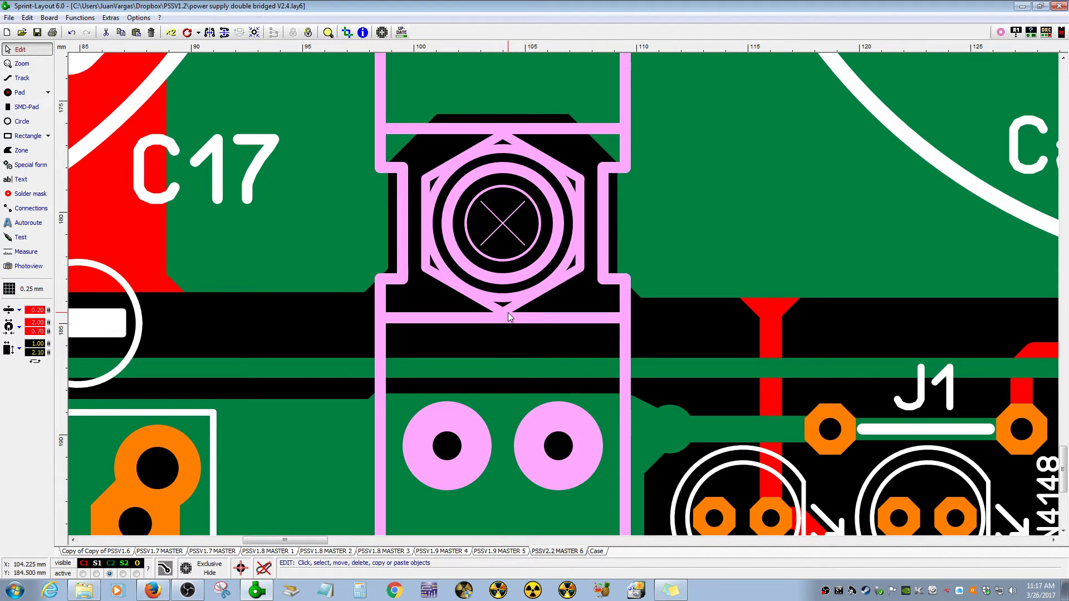
click(273, 338)
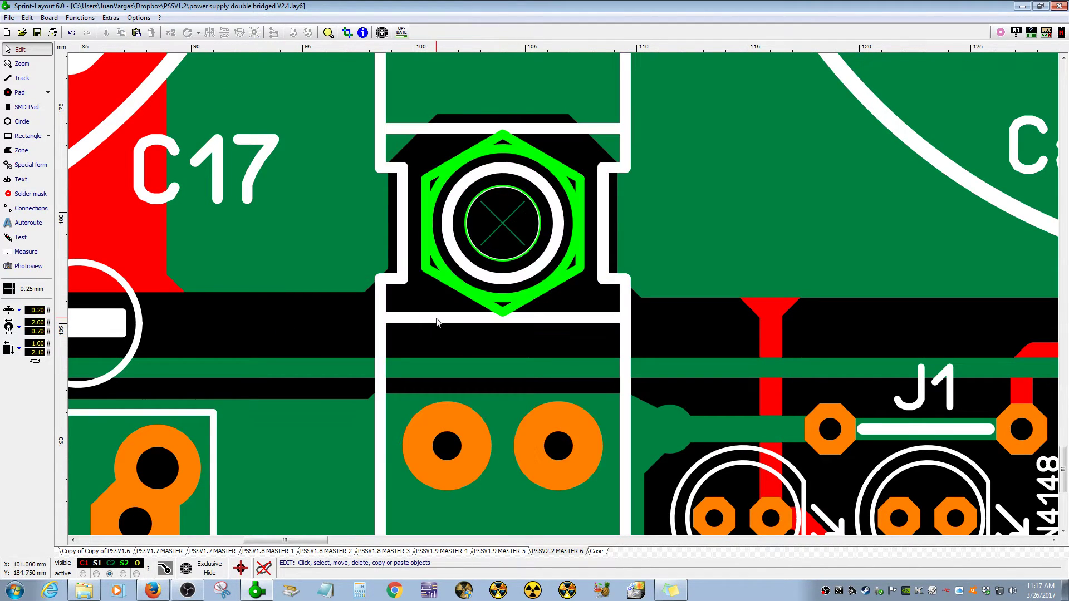
key(alt)
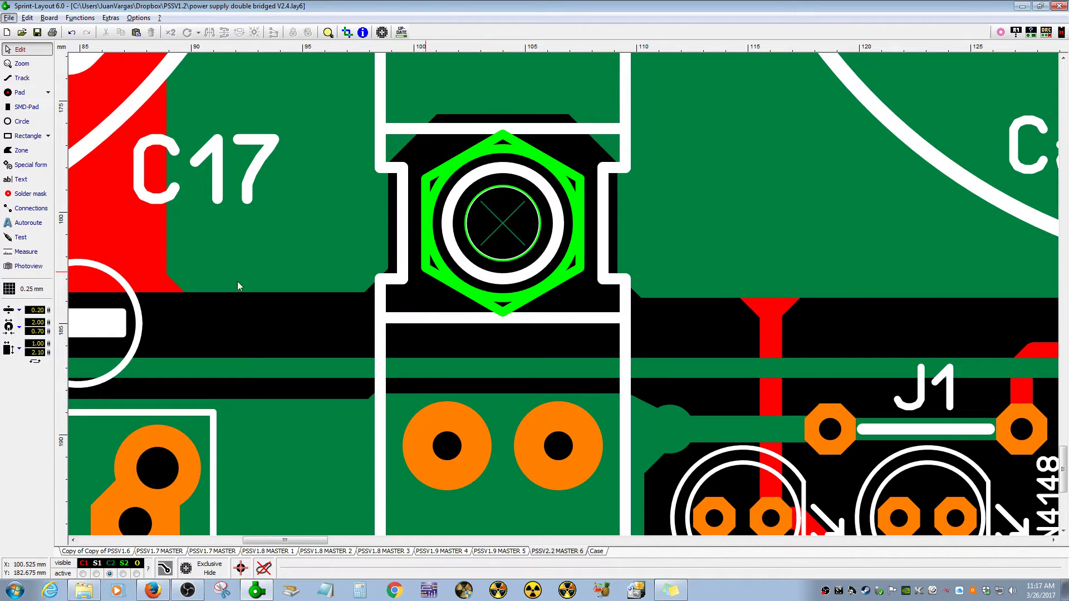
click(162, 433)
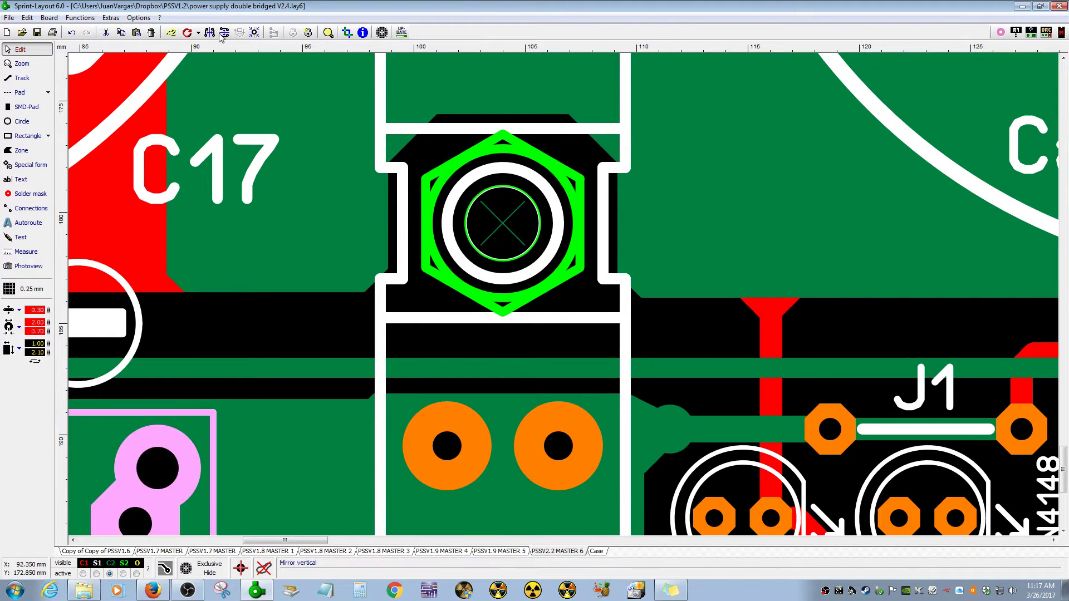
click(198, 33)
click(281, 310)
click(285, 333)
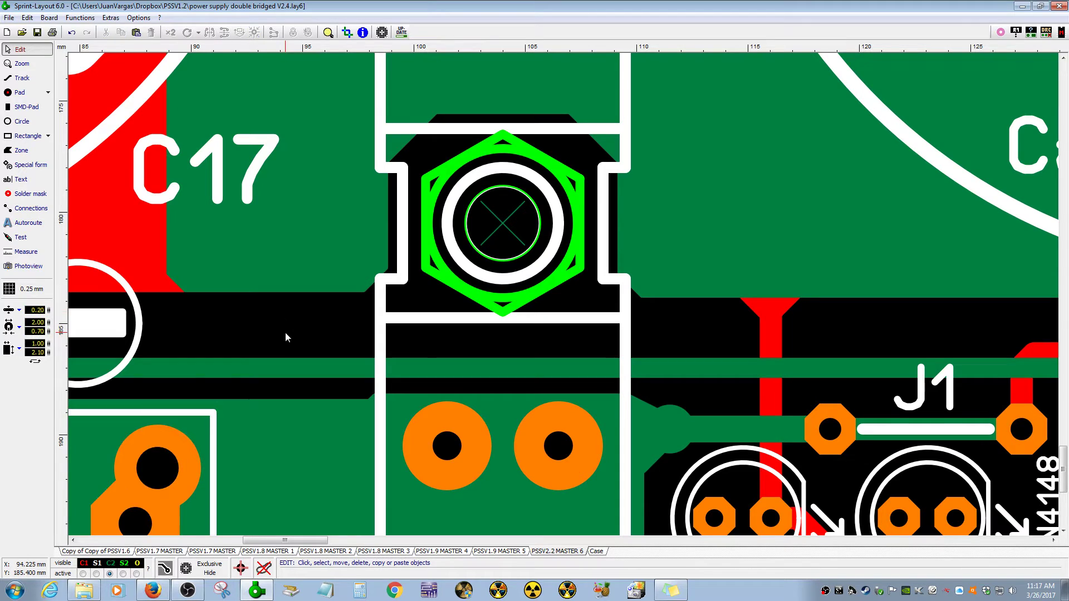
Select the hexagonal nut outline around the F7 screw hole to inspect its extent, and clear the selection.
click(511, 311)
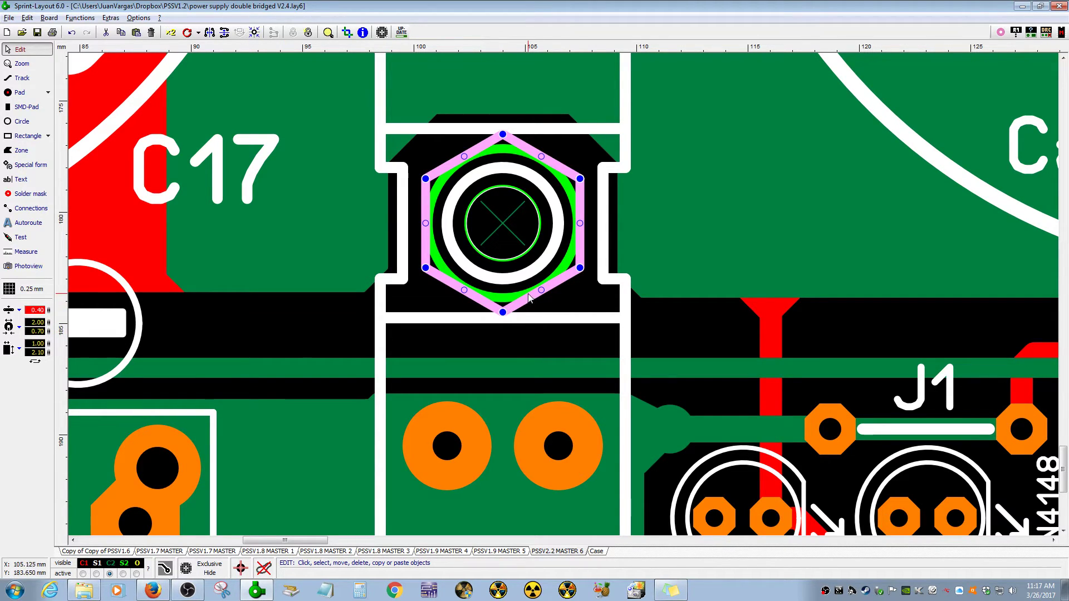
click(516, 296)
click(510, 310)
click(547, 310)
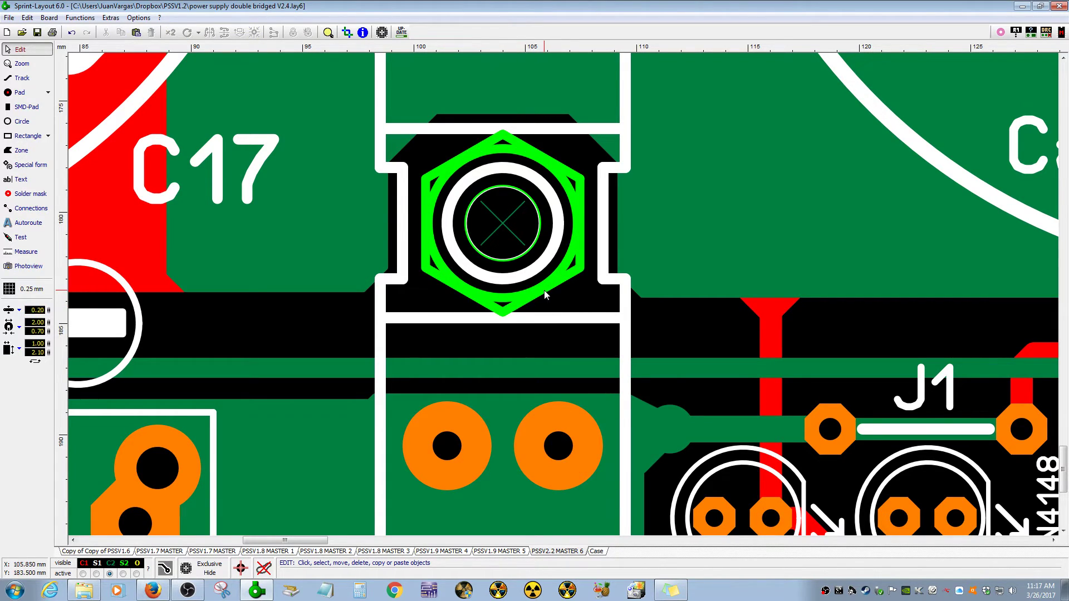
Look through the older board versions from PSSV1.8 MASTER 2 to PSSV1.9 MASTER 5.
scroll(543, 289, down, 4)
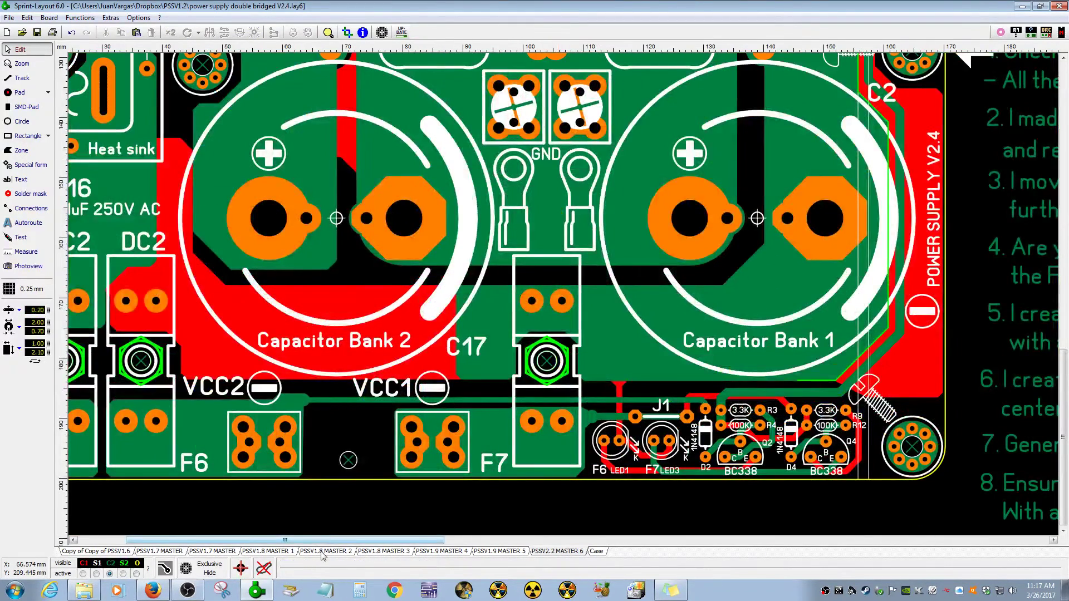
click(323, 551)
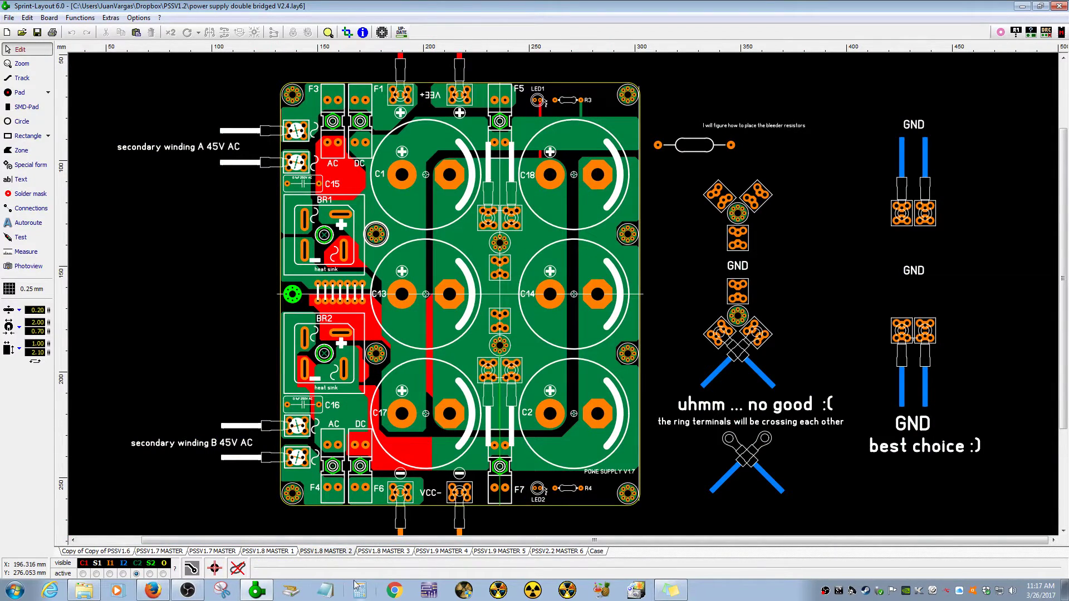
click(398, 551)
click(435, 551)
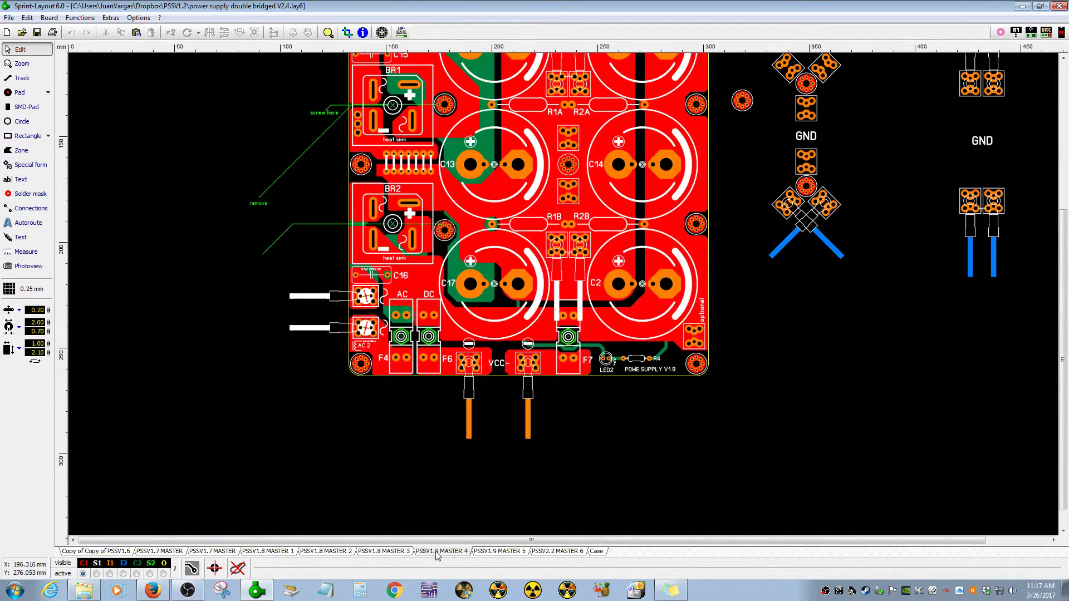
click(489, 552)
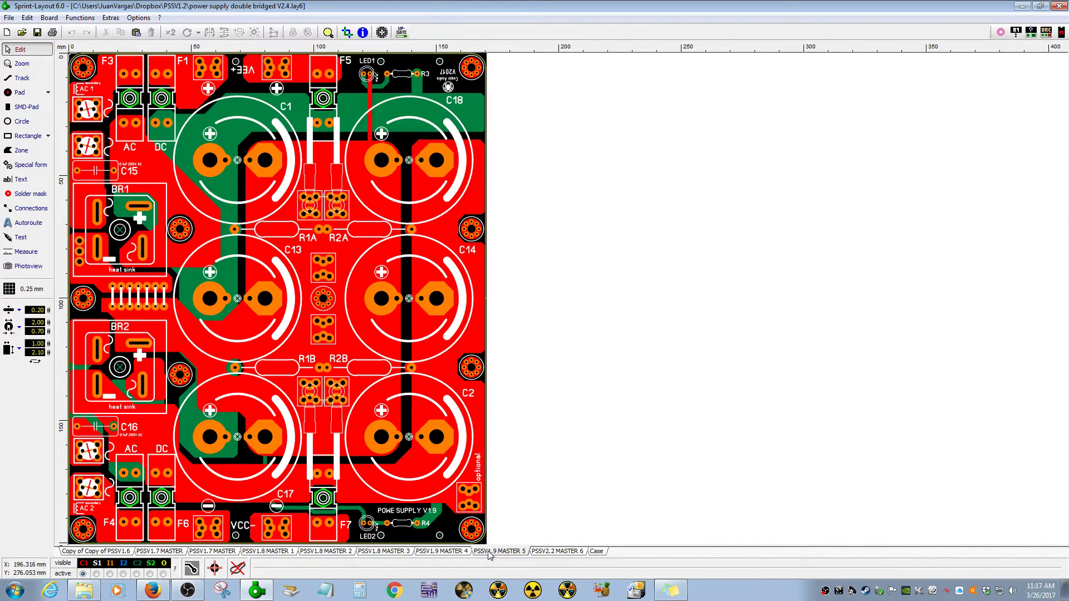
Copy the hexagonal nut outline of the F7 fuse screw from the PSSV1.9 MASTER 5 board.
scroll(612, 426, up, 5)
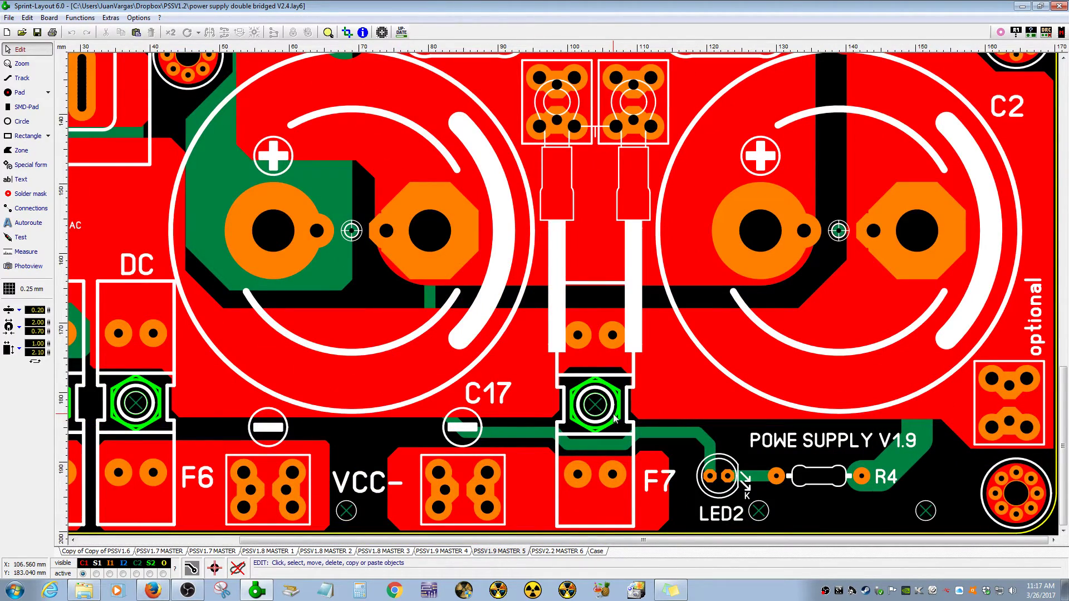
click(616, 421)
right_click(615, 422)
click(640, 375)
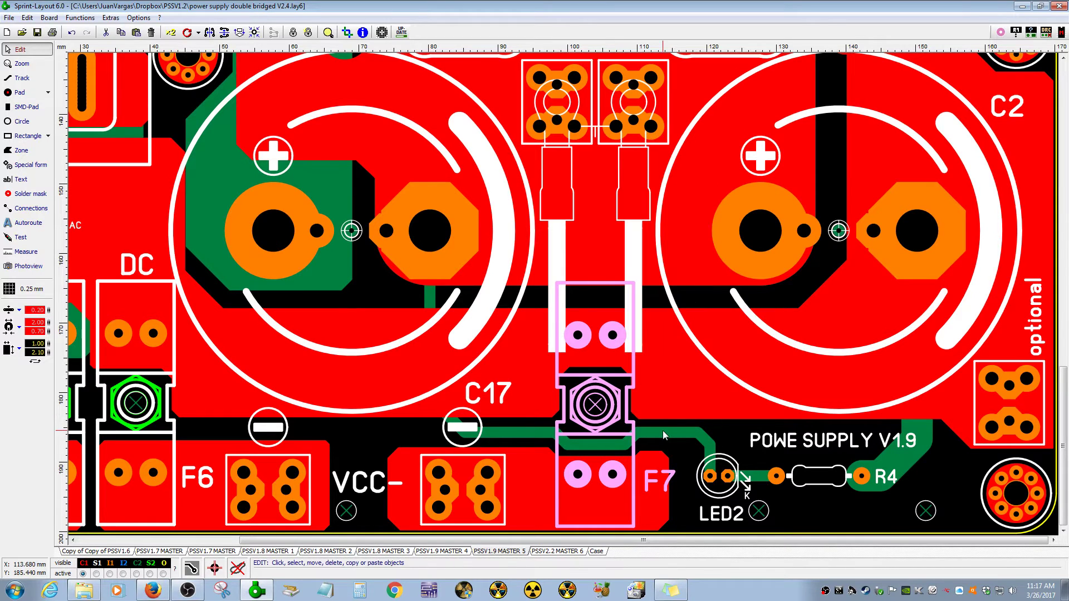
click(610, 424)
scroll(610, 424, up, 2)
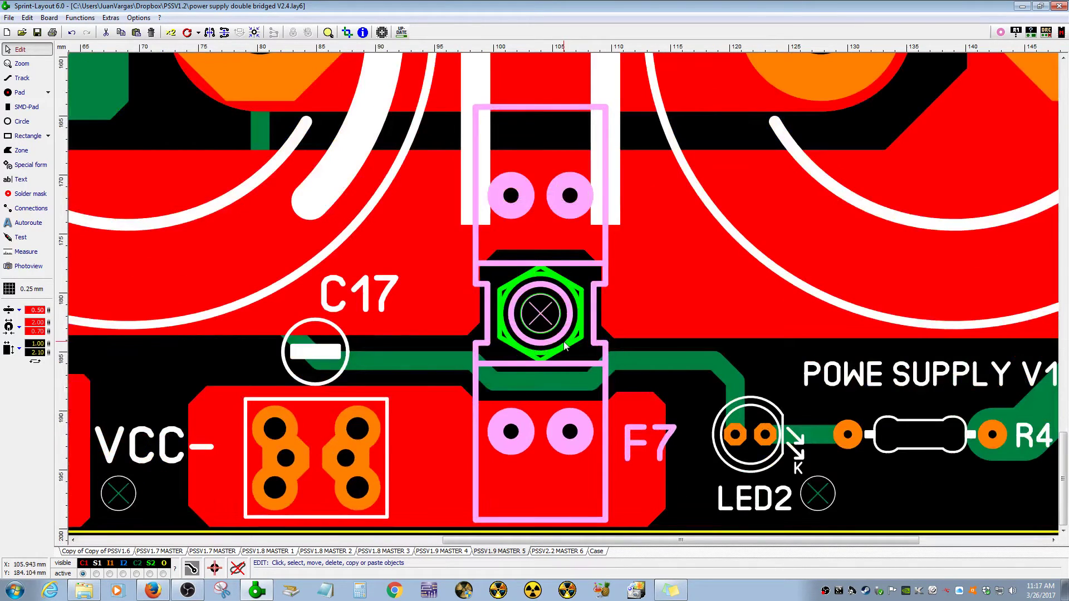
click(569, 347)
right_click(569, 347)
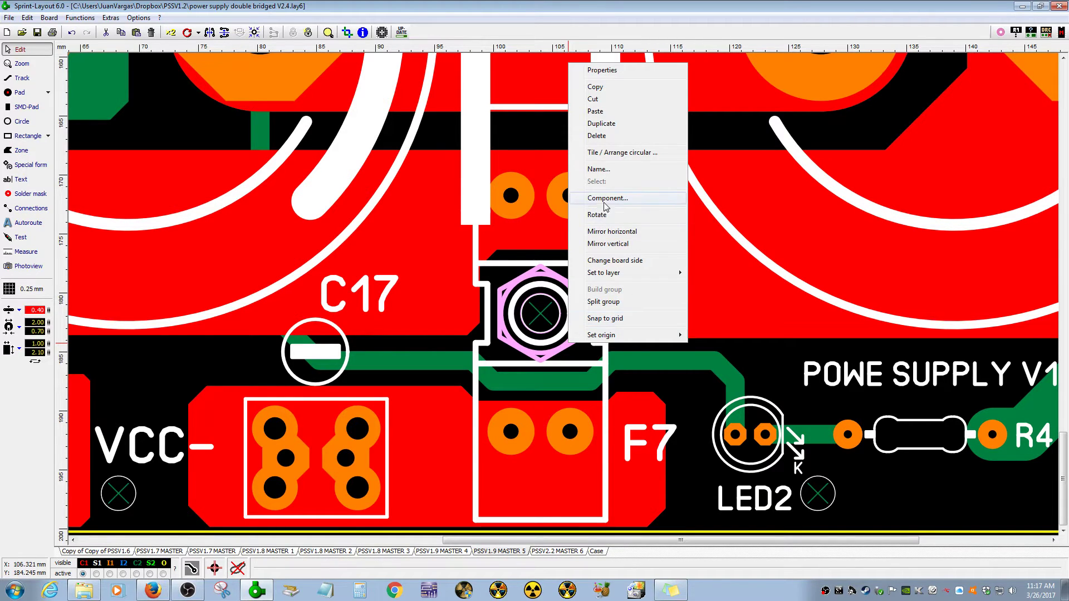
click(596, 87)
Examine the Case layout with the power supply board, the transformer and the speaker protection boards.
click(607, 550)
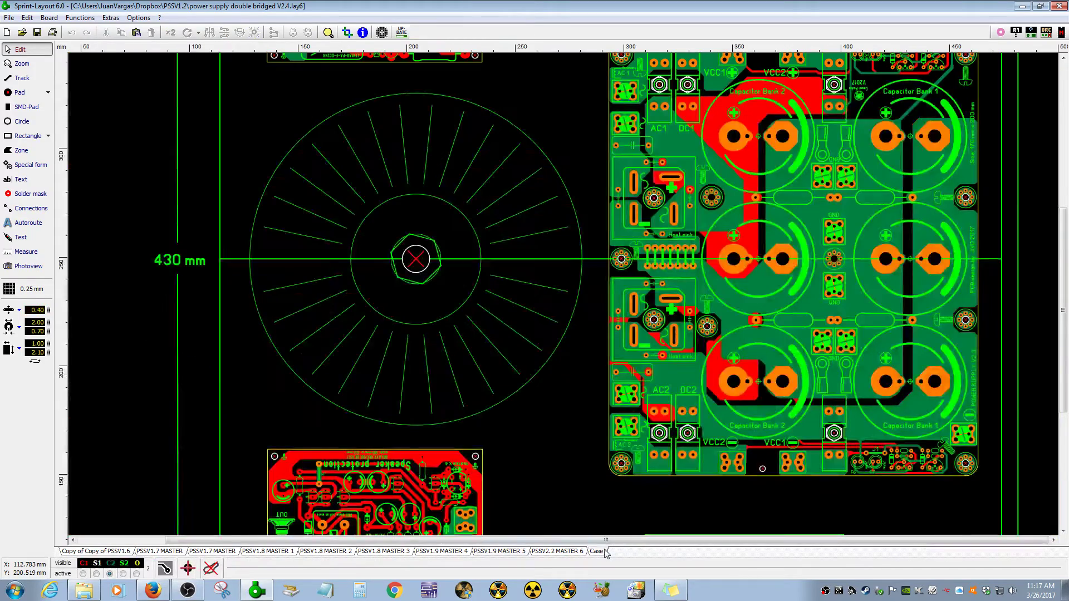
scroll(502, 395, down, 1)
scroll(403, 394, down, 1)
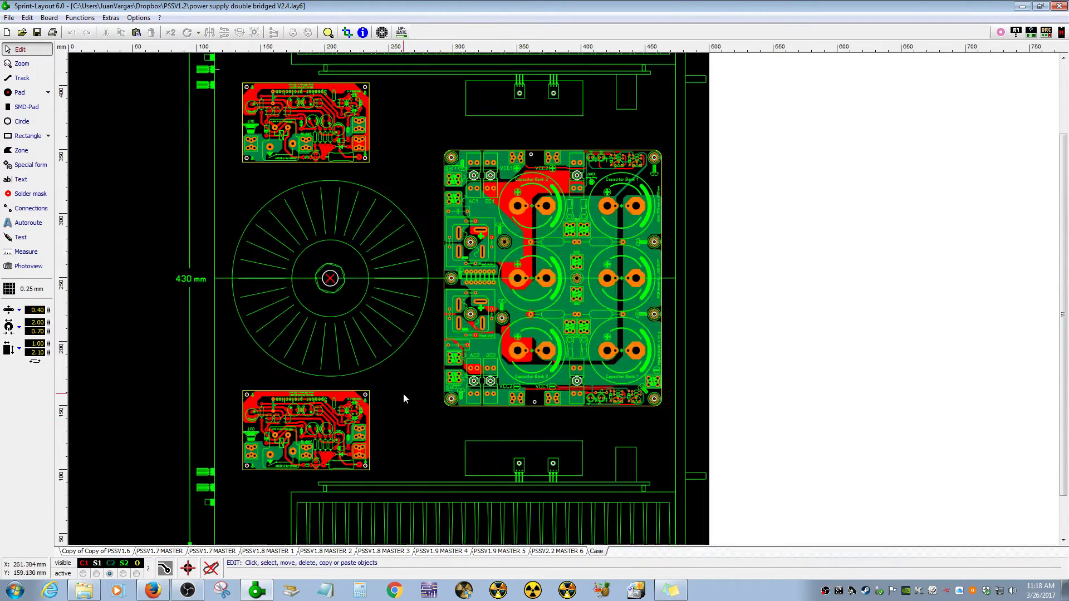
scroll(573, 297, up, 2)
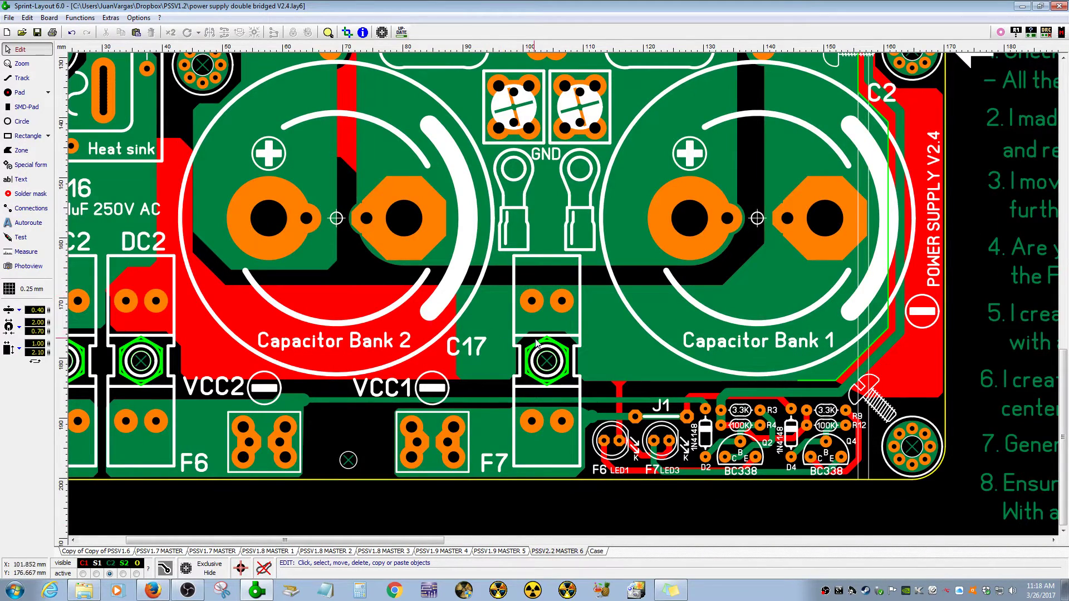
Paste the copied hexagonal nut outline and align it concentrically with the F7 fuse screw hole.
scroll(535, 341, up, 3)
scroll(583, 290, up, 1)
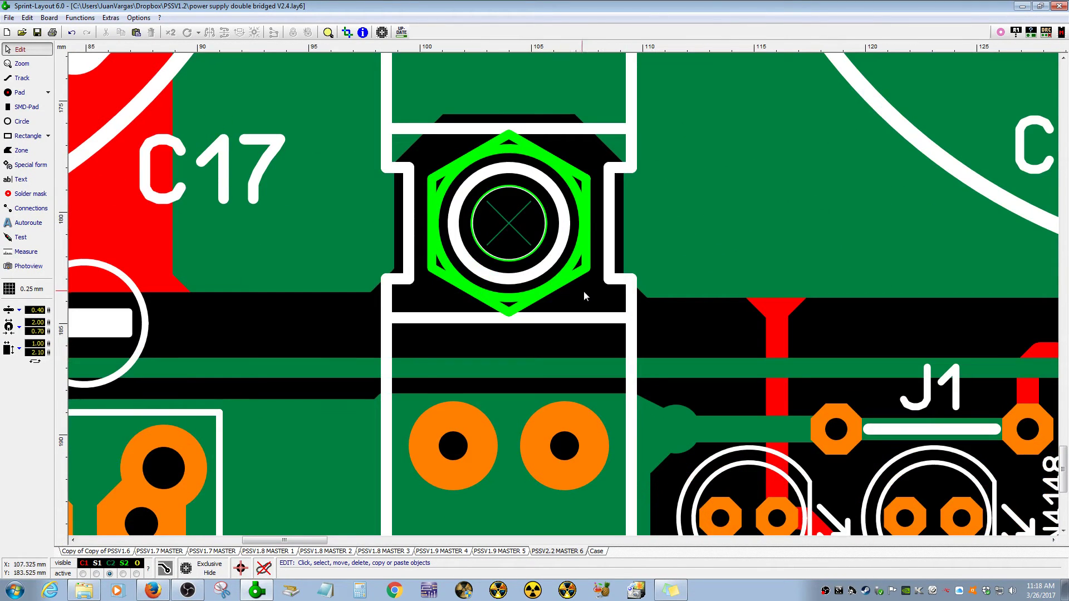
right_click(660, 329)
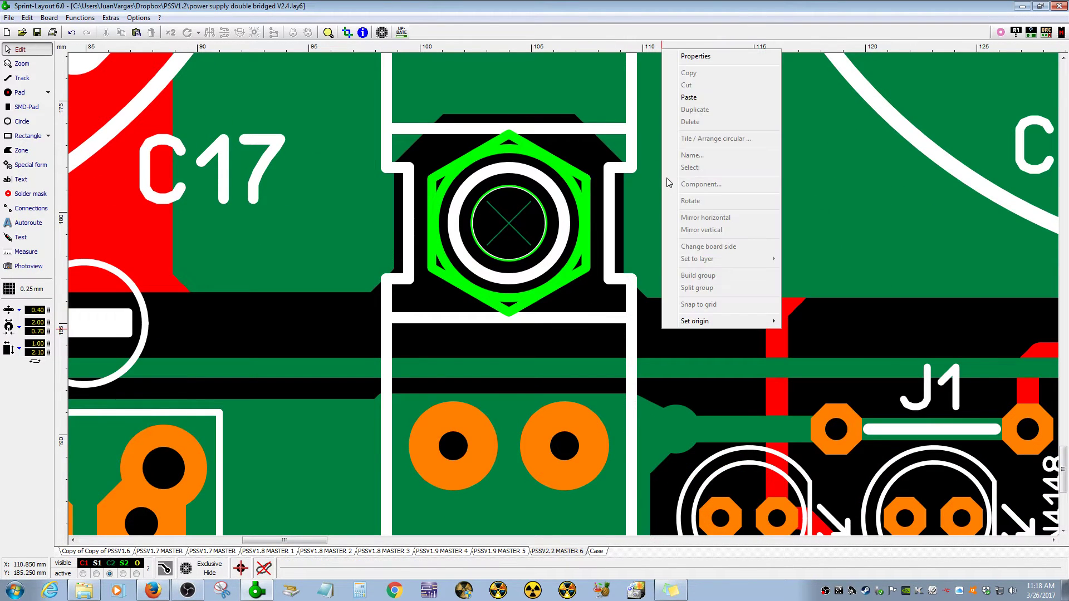
click(690, 98)
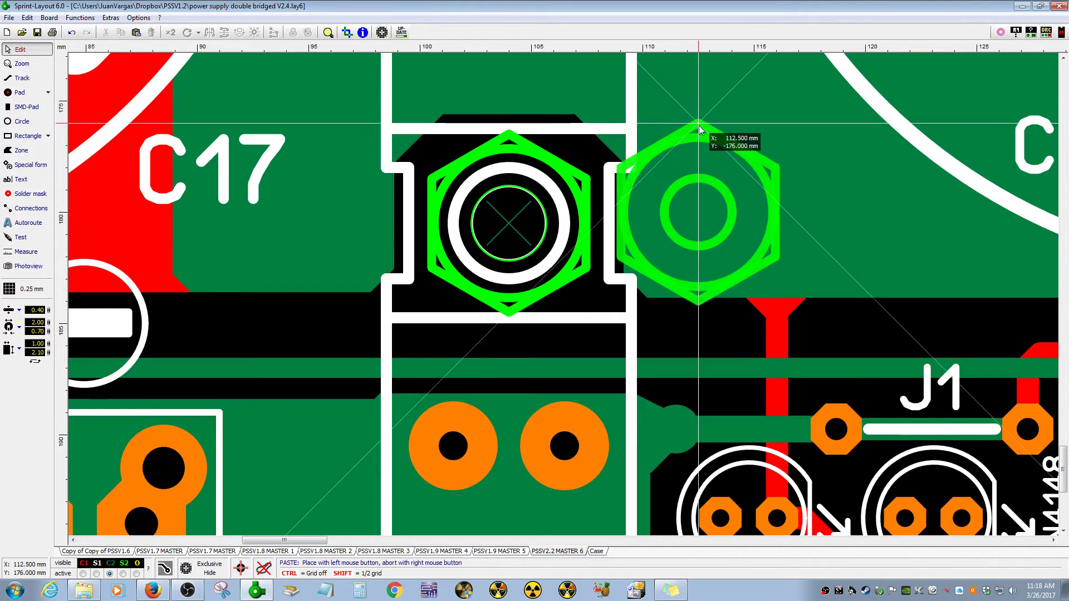
click(692, 273)
drag(668, 358, 484, 224)
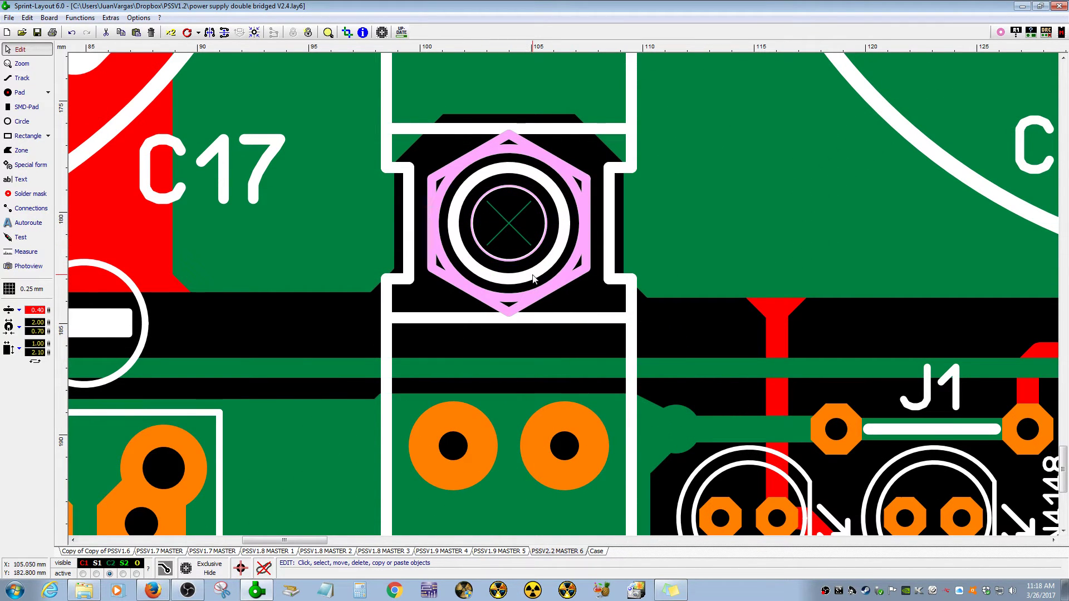
Rotate the pasted nut outline so its corners point sideways, offset from the original hexagon around the F7 screw.
click(187, 33)
click(190, 37)
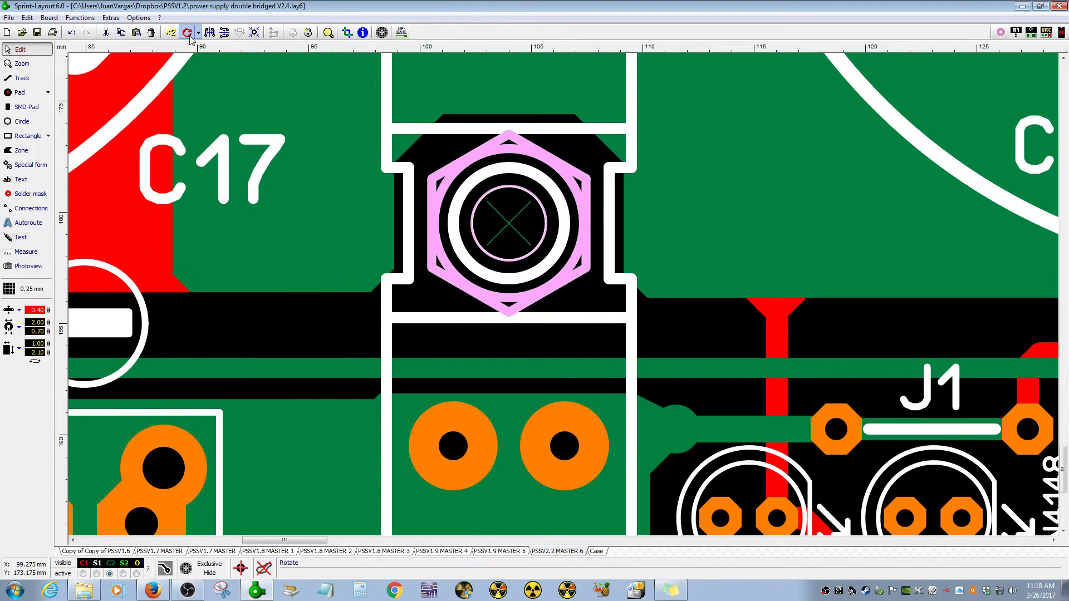
click(190, 37)
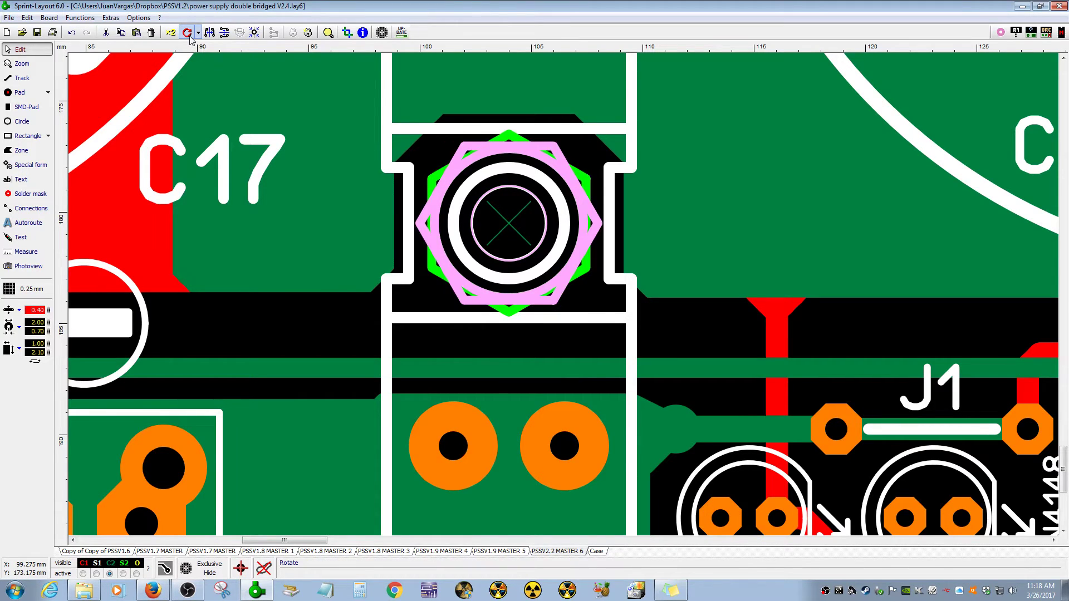
click(591, 300)
scroll(591, 299, down, 2)
click(564, 304)
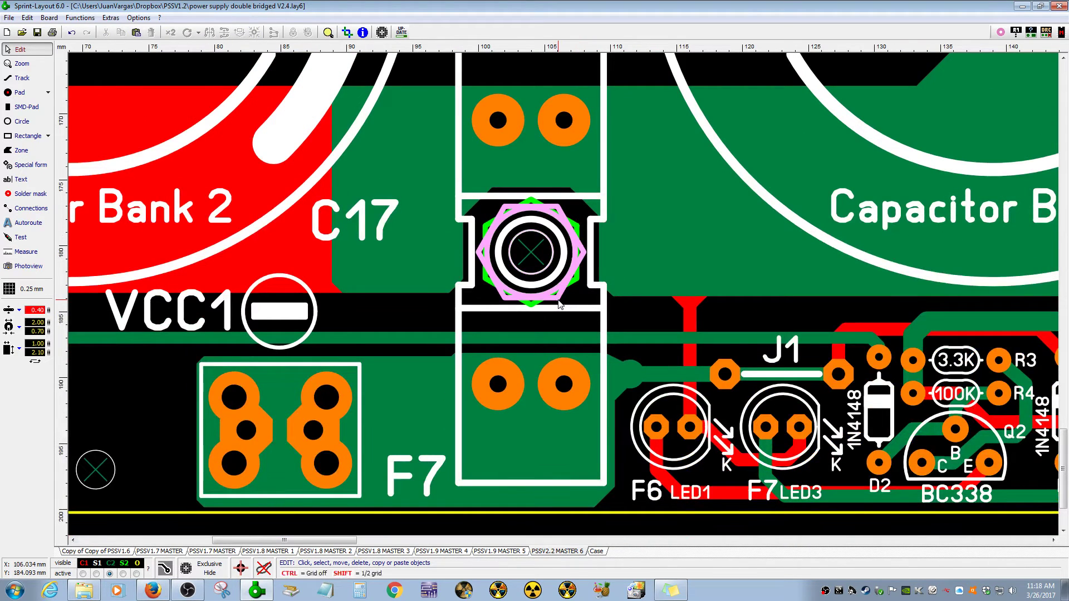
Move the bend node of the long VCC2-to-D2 track, just before the D2 diode pad, to X 129.5 mm, Y -186.25 mm.
scroll(655, 348, up, 2)
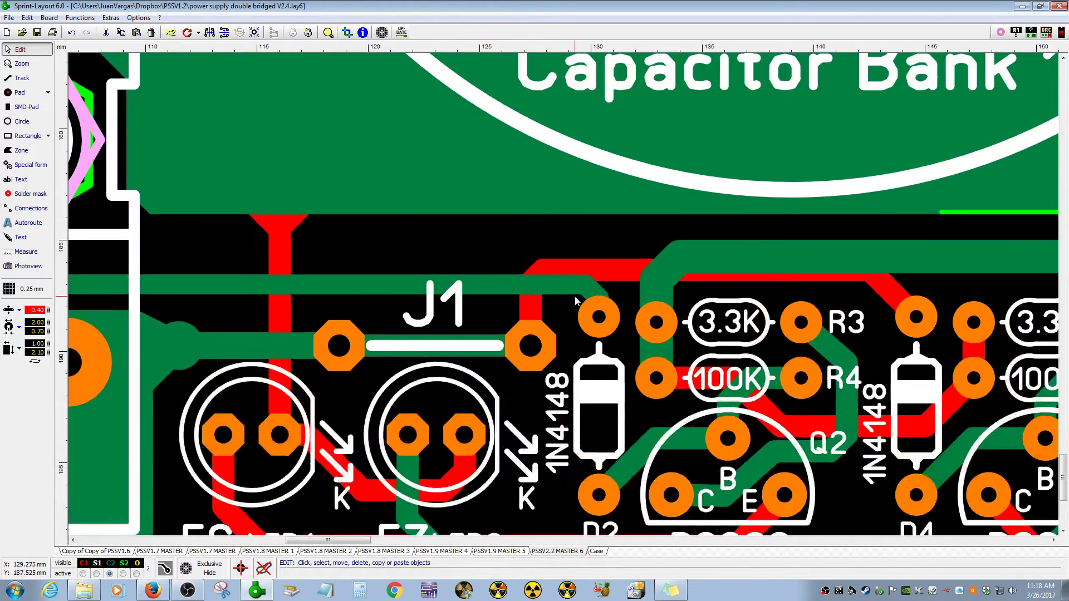
click(585, 289)
scroll(579, 295, up, 1)
mouse_move(565, 299)
mouse_down()
mouse_move(545, 250)
mouse_move(575, 289)
mouse_move(573, 280)
mouse_up()
scroll(563, 292, down, 3)
scroll(555, 284, up, 3)
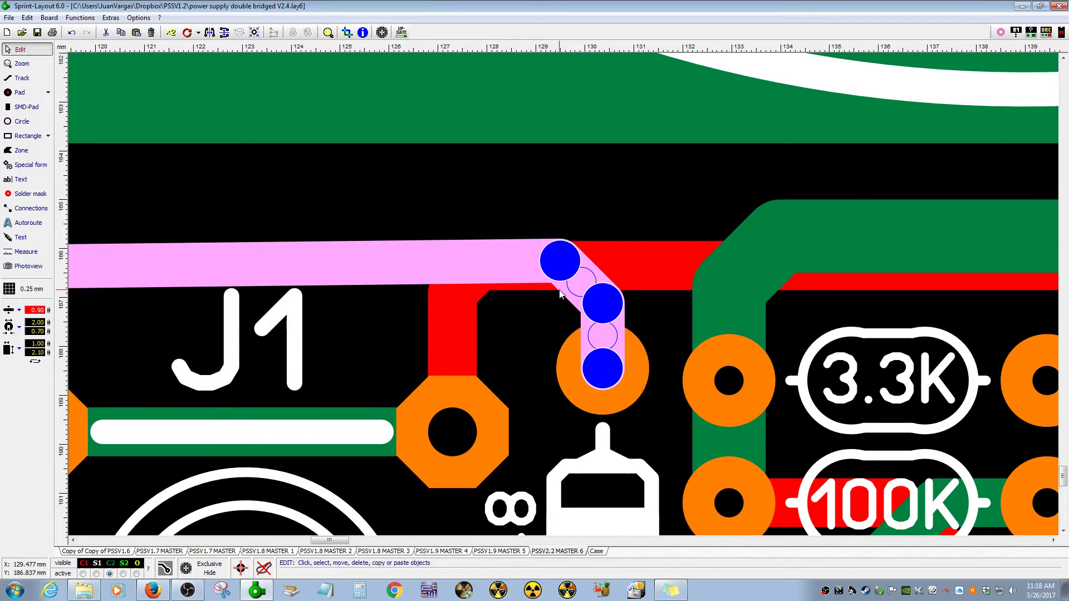
mouse_move(561, 267)
mouse_down()
mouse_move(562, 280)
mouse_move(564, 269)
mouse_up()
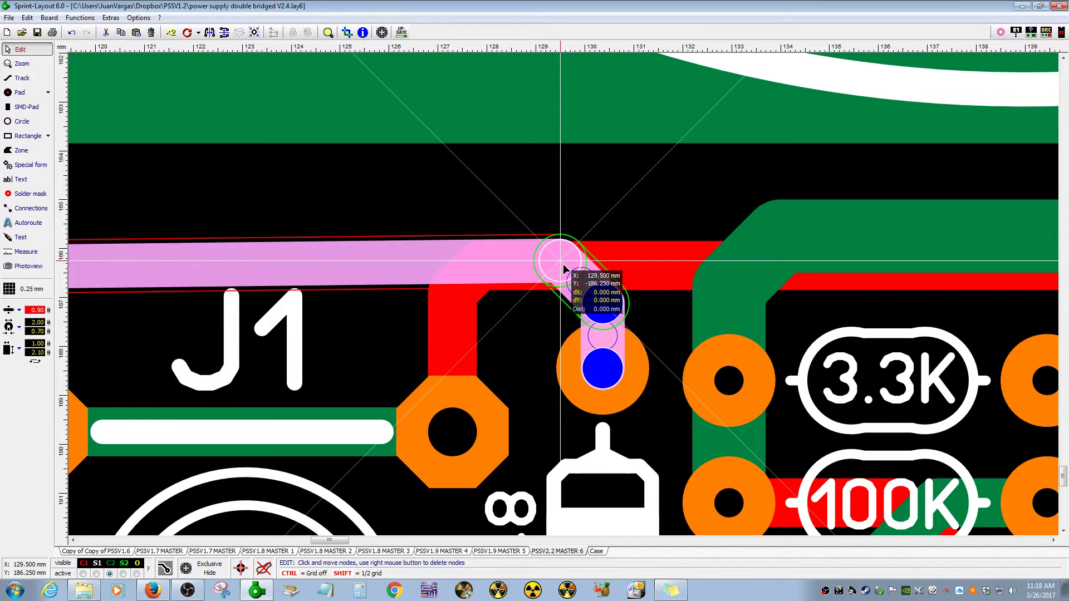
drag(563, 264, 563, 264)
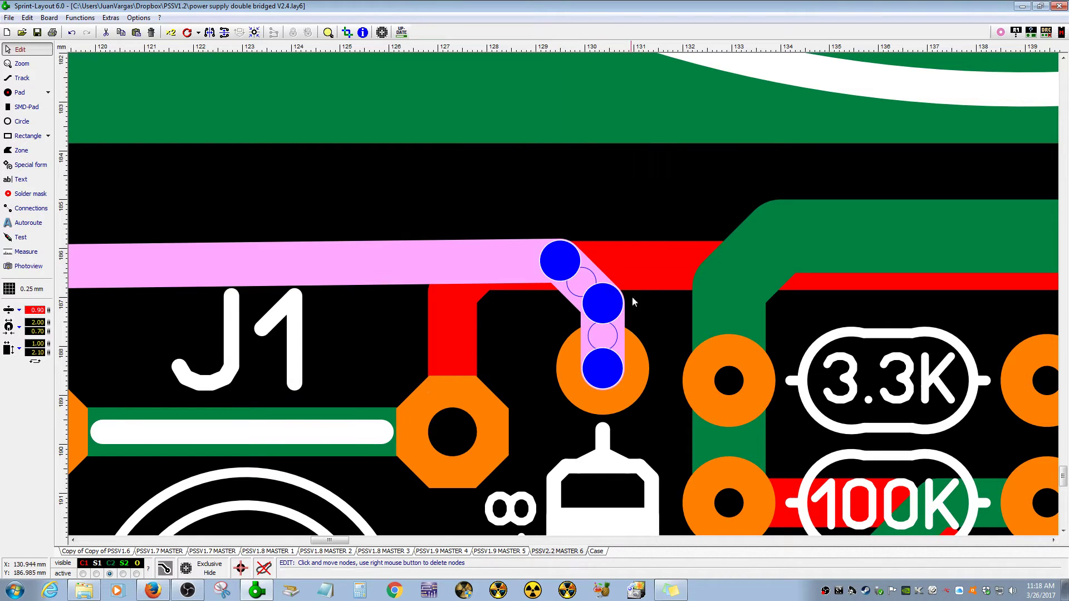
scroll(632, 296, down, 1)
scroll(619, 276, up, 2)
scroll(549, 303, up, 1)
mouse_move(549, 302)
mouse_down()
mouse_move(562, 303)
mouse_move(550, 302)
mouse_up()
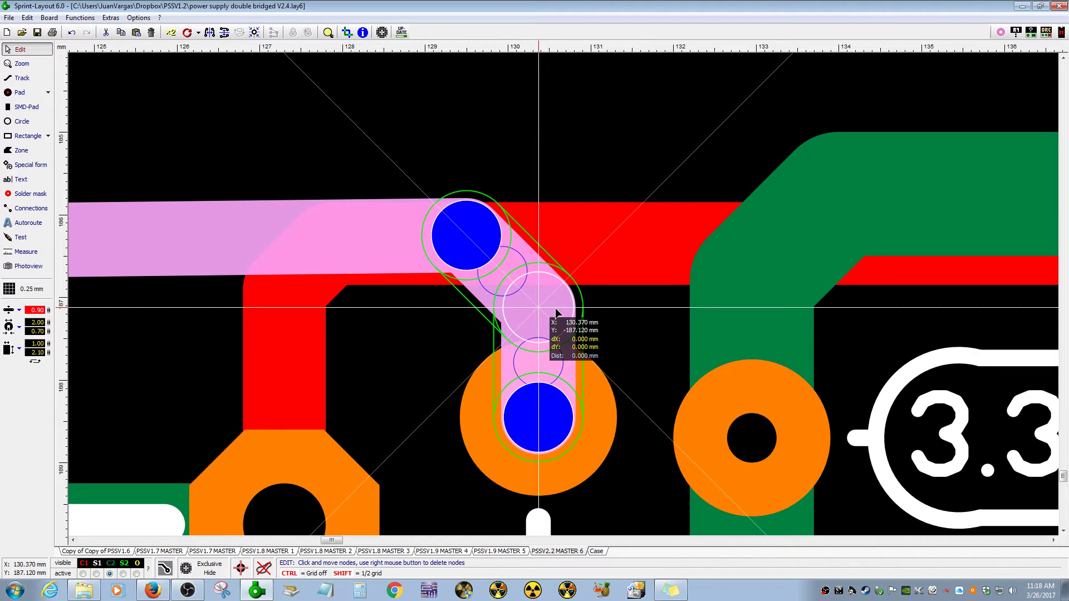
Move the same track's bend node beside the VCC2 terminal up, so the long section runs level with its D2 end.
scroll(556, 308, down, 5)
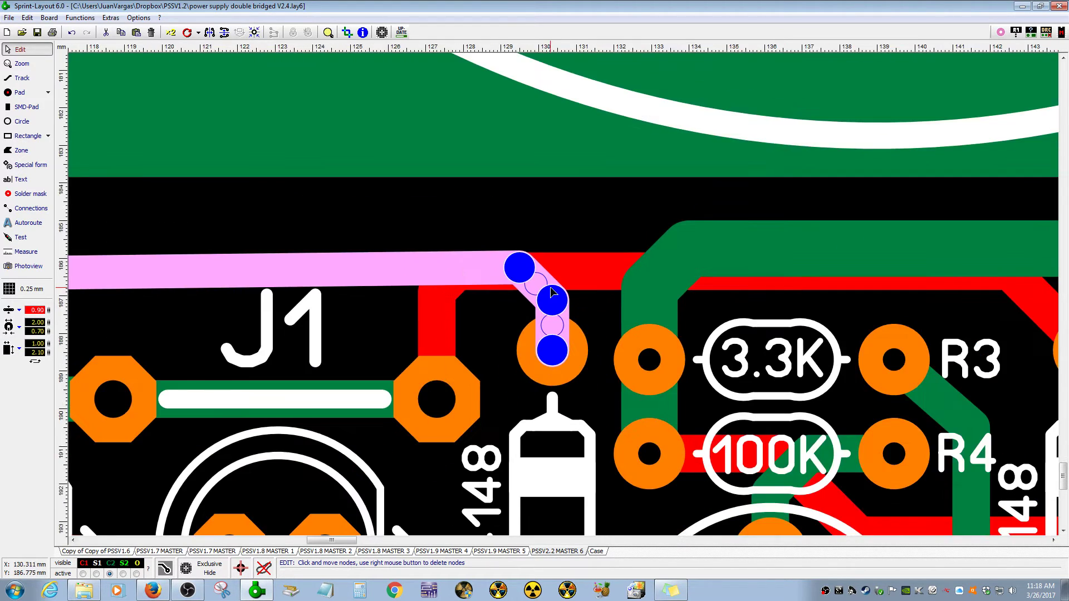
scroll(338, 287, down, 2)
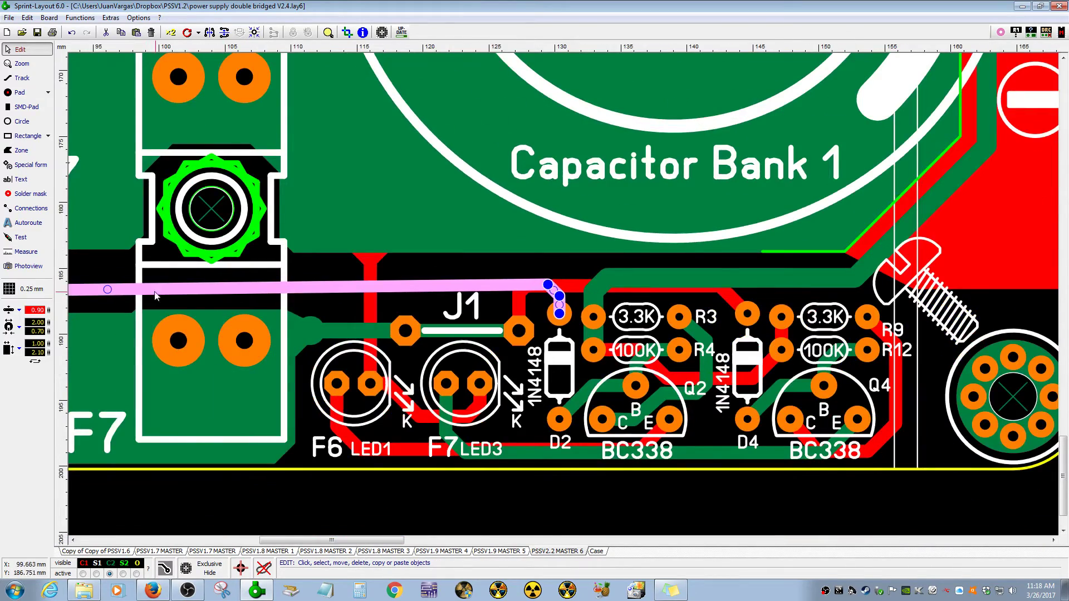
scroll(554, 307, up, 3)
scroll(554, 310, down, 3)
scroll(554, 310, up, 3)
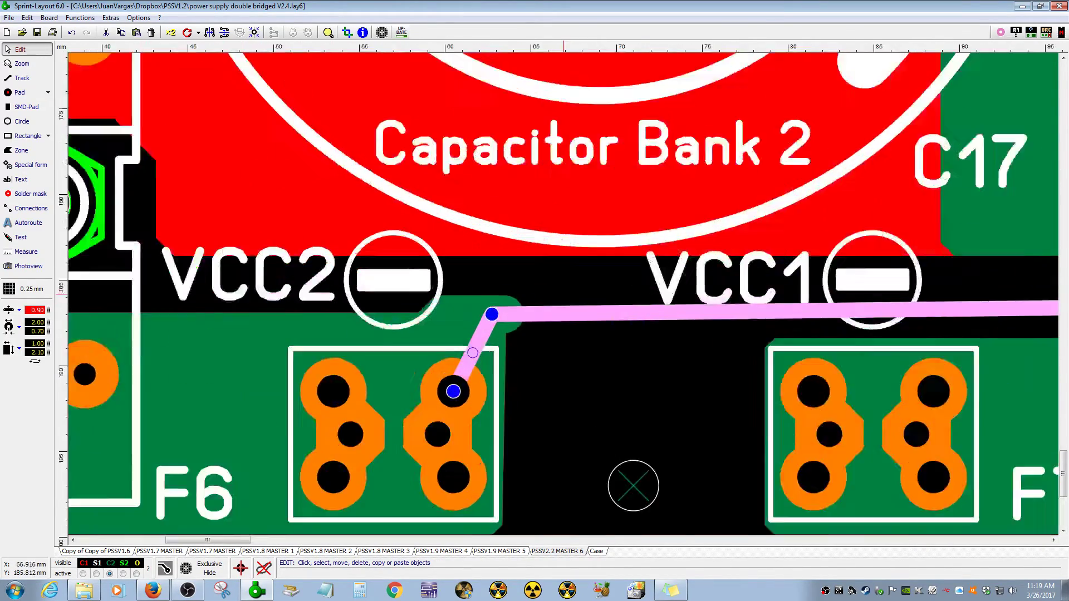
scroll(518, 334, up, 1)
scroll(573, 301, down, 1)
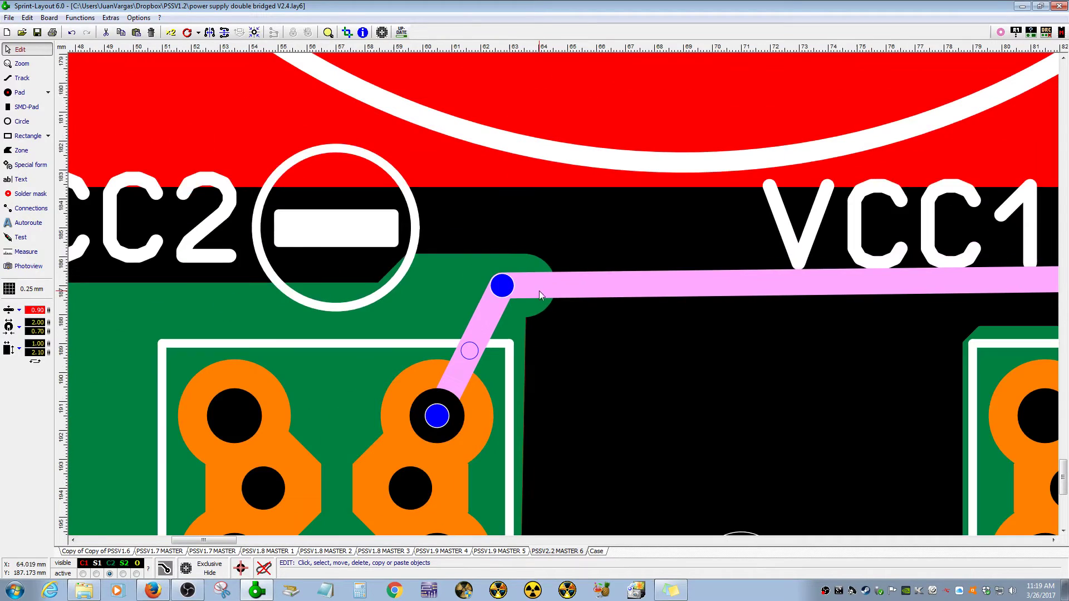
drag(506, 289, 522, 261)
Nudge the short round copper piece at the track's VCC2 bend up by one 0.25 mm grid step and adjust it sideways.
click(536, 292)
scroll(545, 296, up, 1)
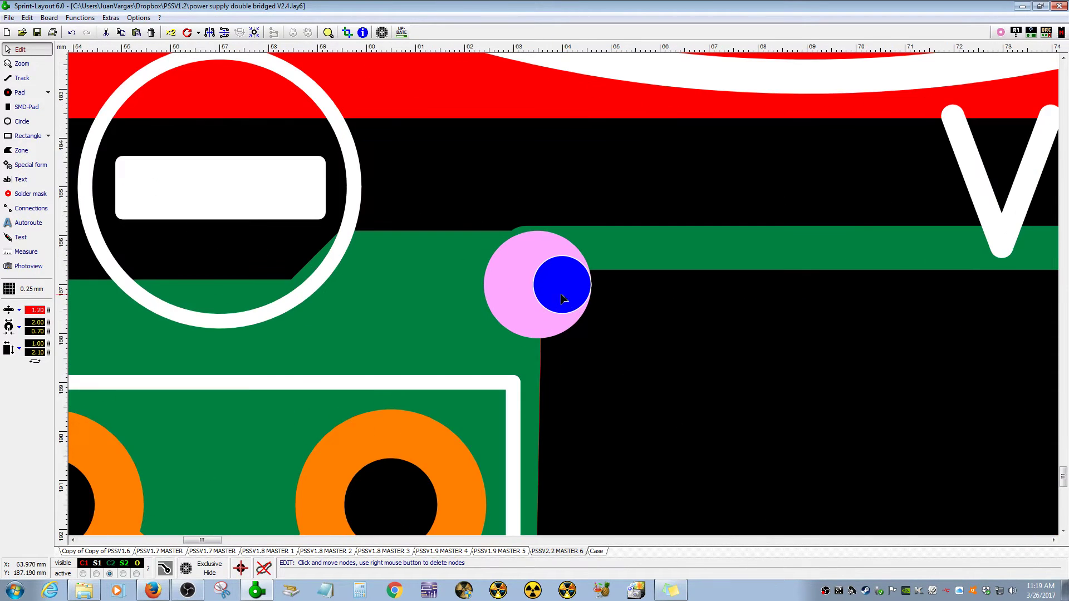
key(Up)
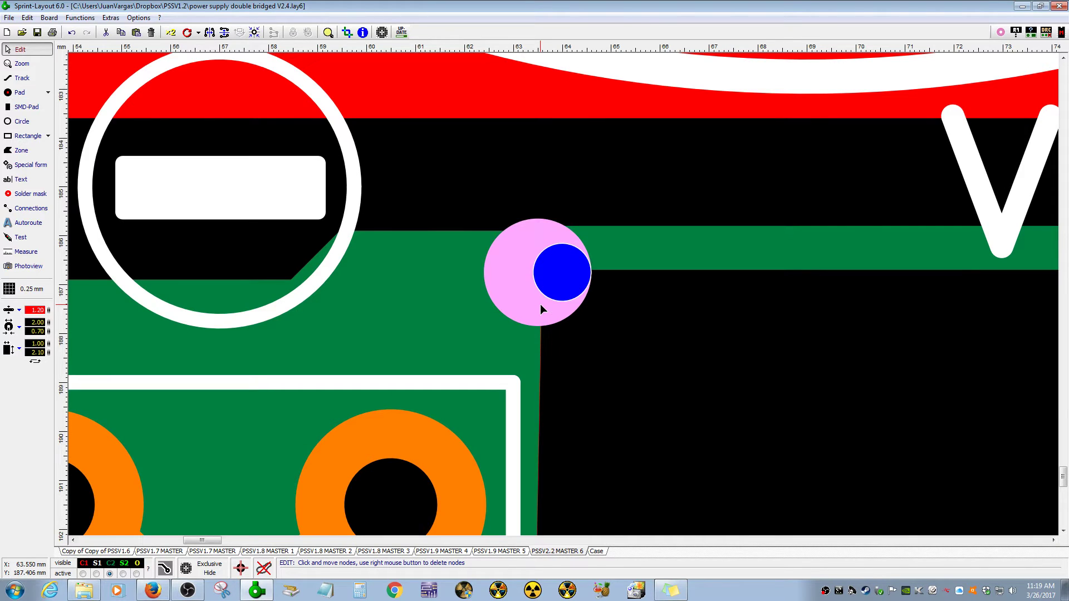
key(Left)
key(Right)
key(Right)
click(661, 346)
Examine the 1.5 mm track running around Capacitor Bank 1 along the board edge and the adjoining copper zone.
scroll(662, 346, down, 5)
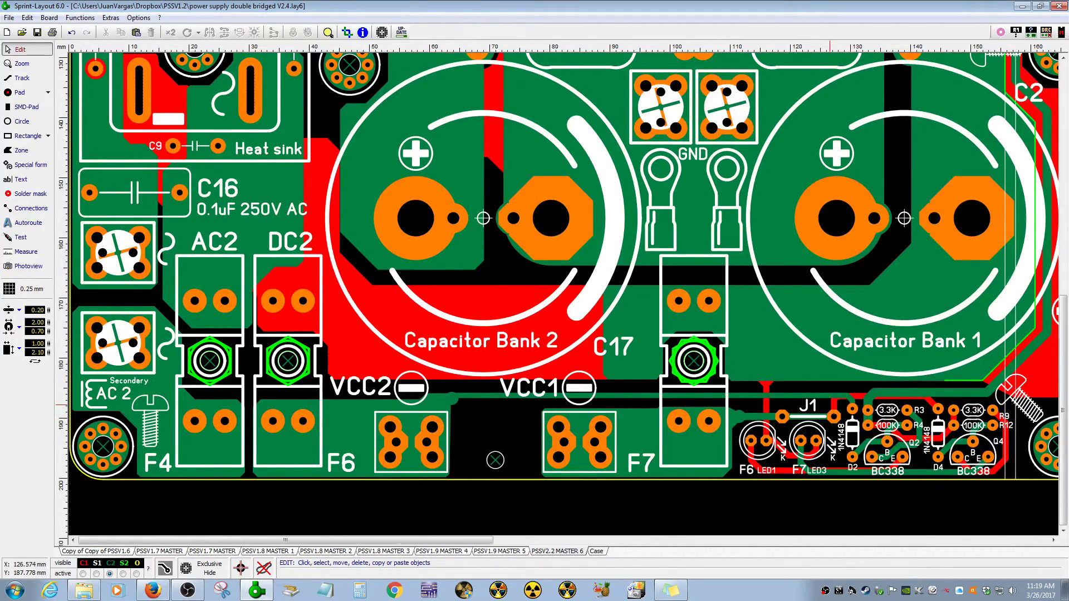
scroll(830, 409, down, 1)
scroll(524, 323, up, 3)
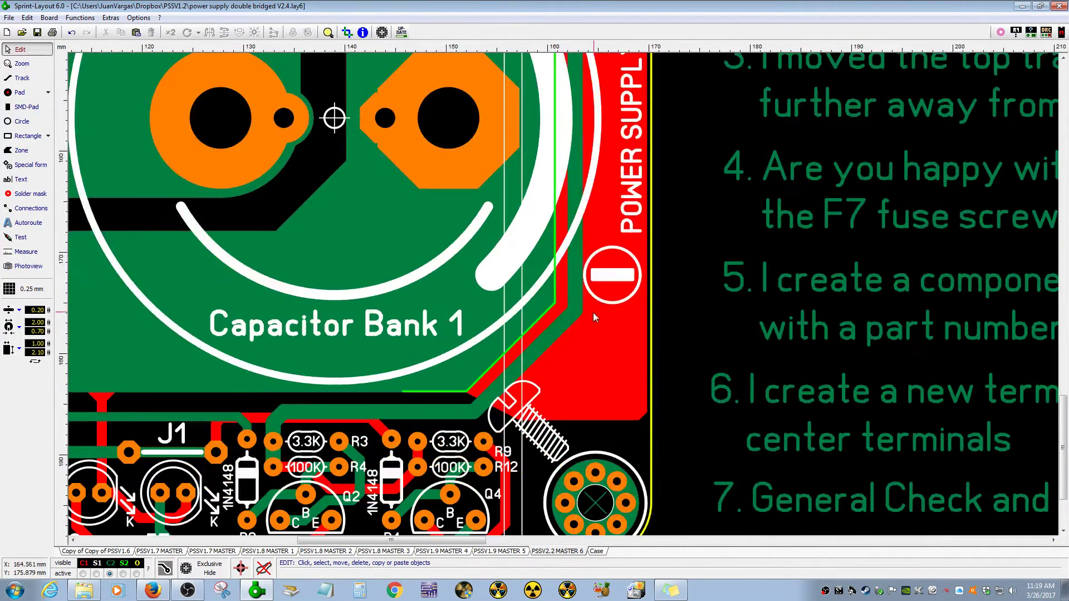
click(569, 322)
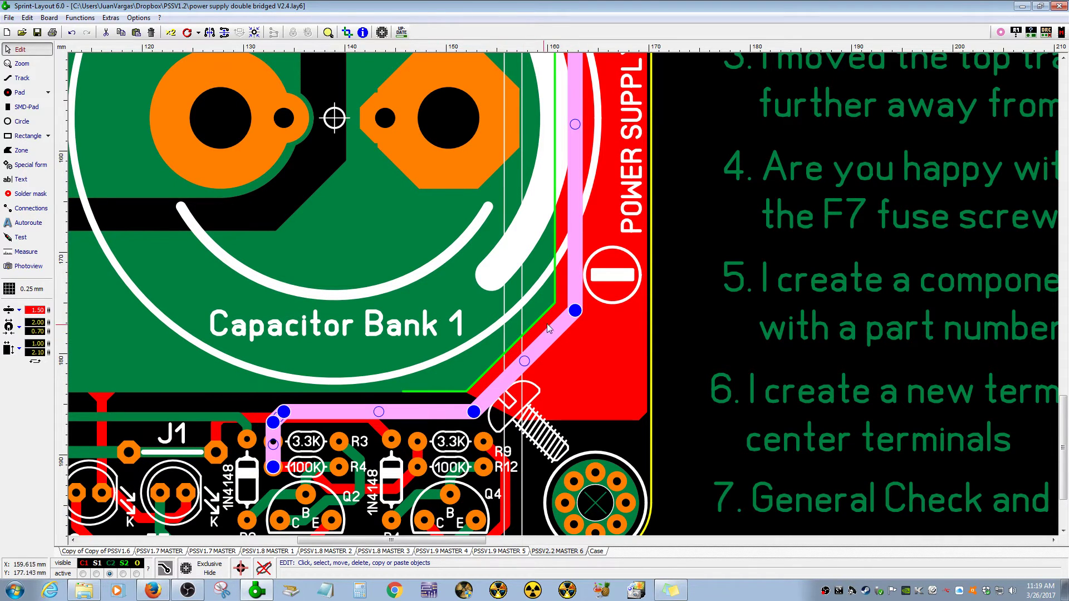
scroll(546, 324, up, 2)
scroll(571, 328, down, 2)
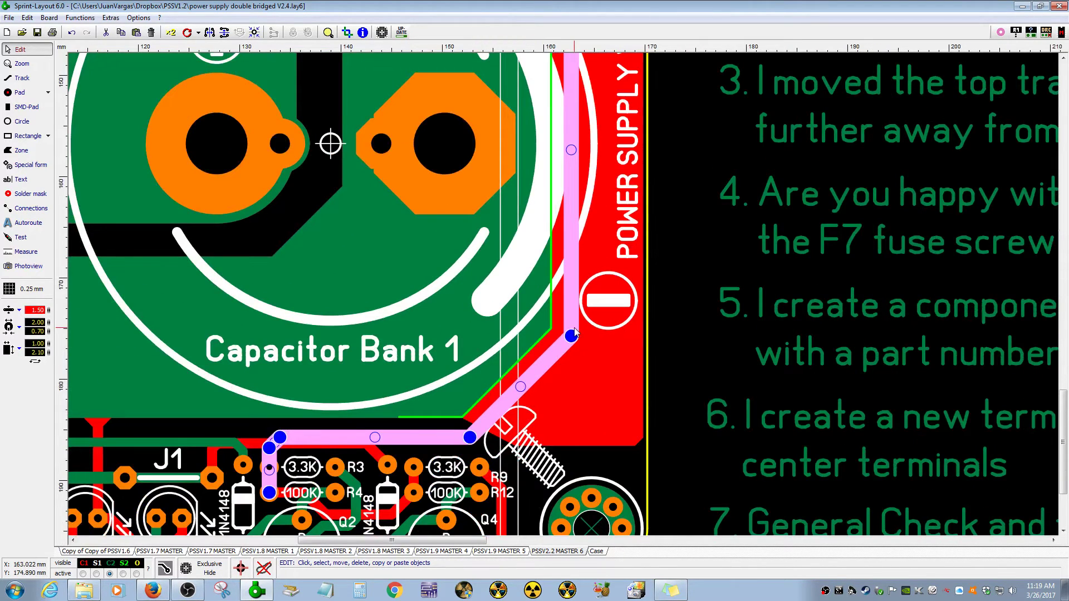
click(616, 404)
click(676, 420)
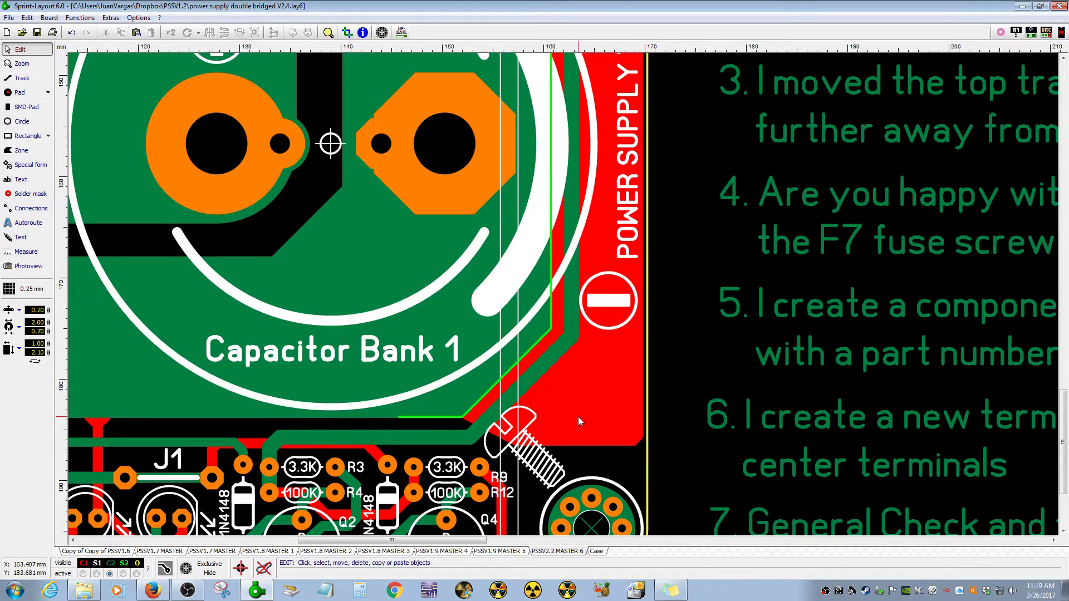
click(579, 416)
click(685, 398)
click(565, 340)
scroll(566, 340, down, 2)
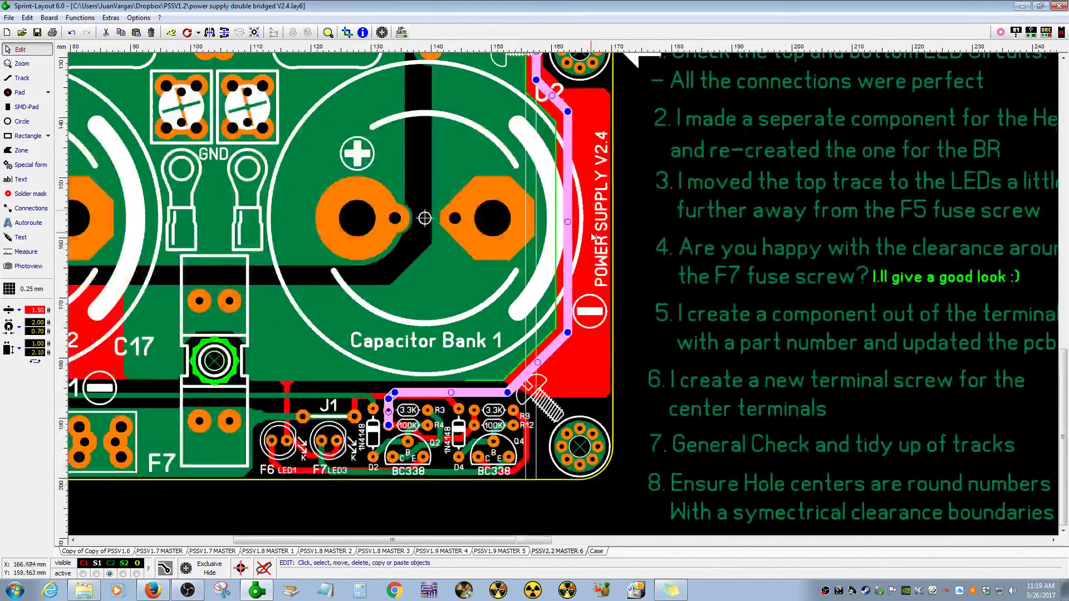
scroll(549, 311, up, 2)
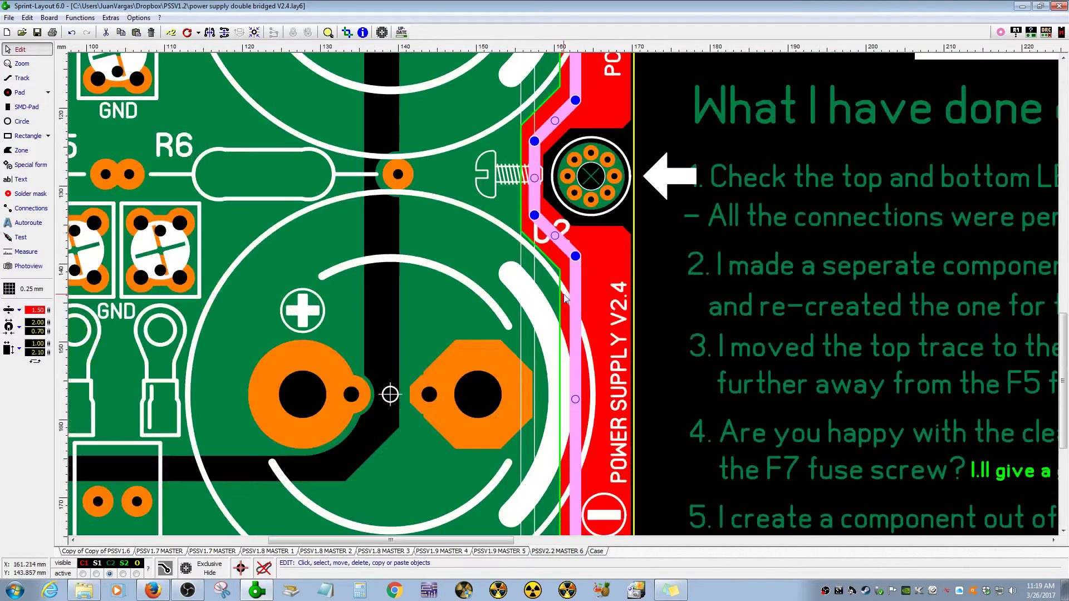
click(535, 275)
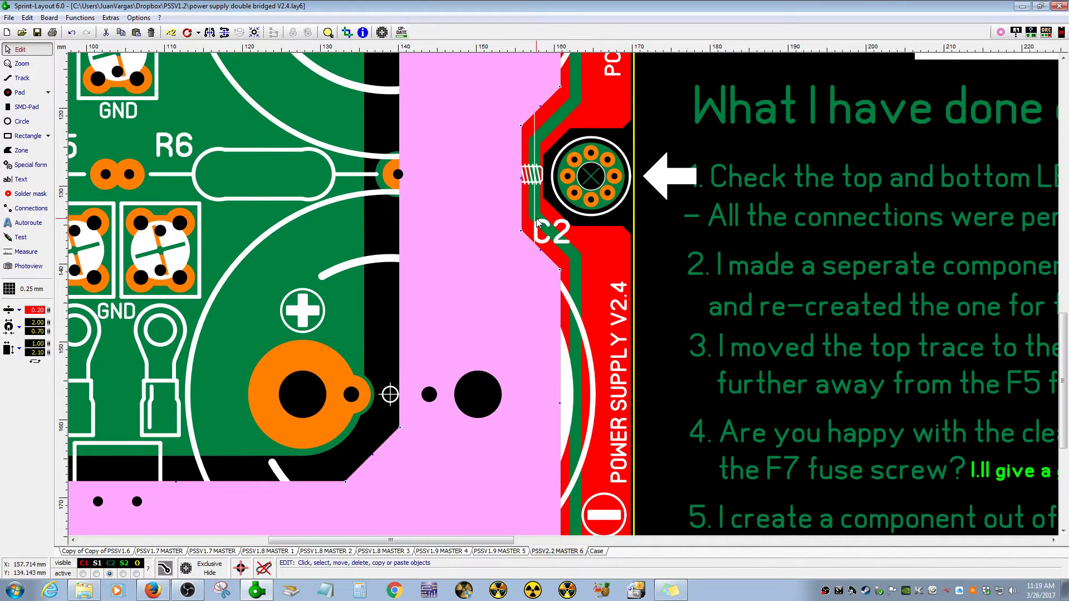
Move the thin vertical guide line beside C2 so it runs through the neighbouring edge mounting hole.
scroll(538, 222, up, 1)
click(562, 289)
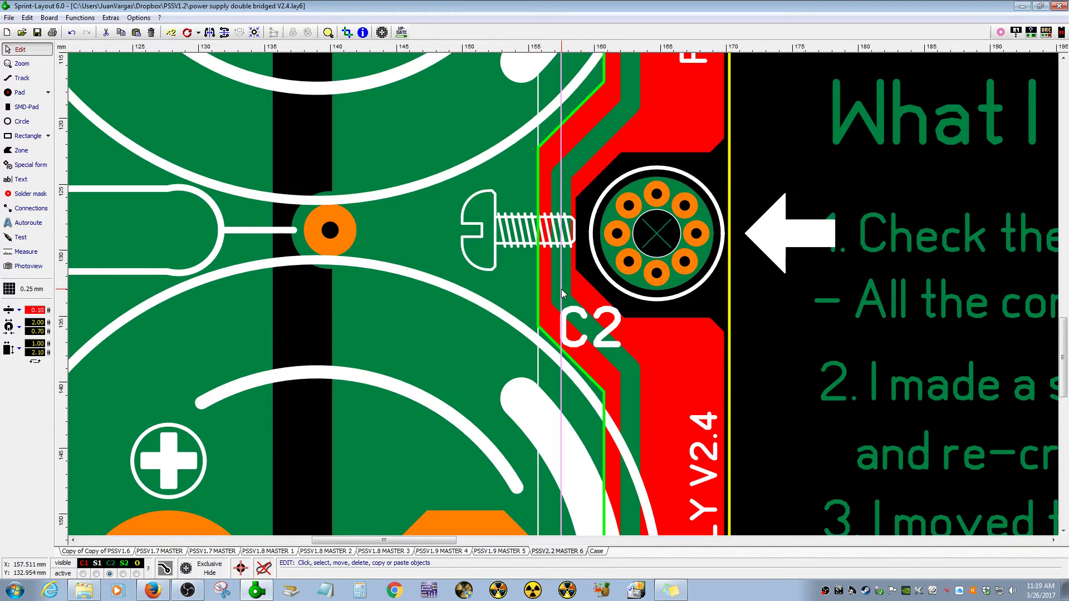
mouse_move(447, 540)
mouse_down()
mouse_move(519, 547)
mouse_move(461, 547)
mouse_up()
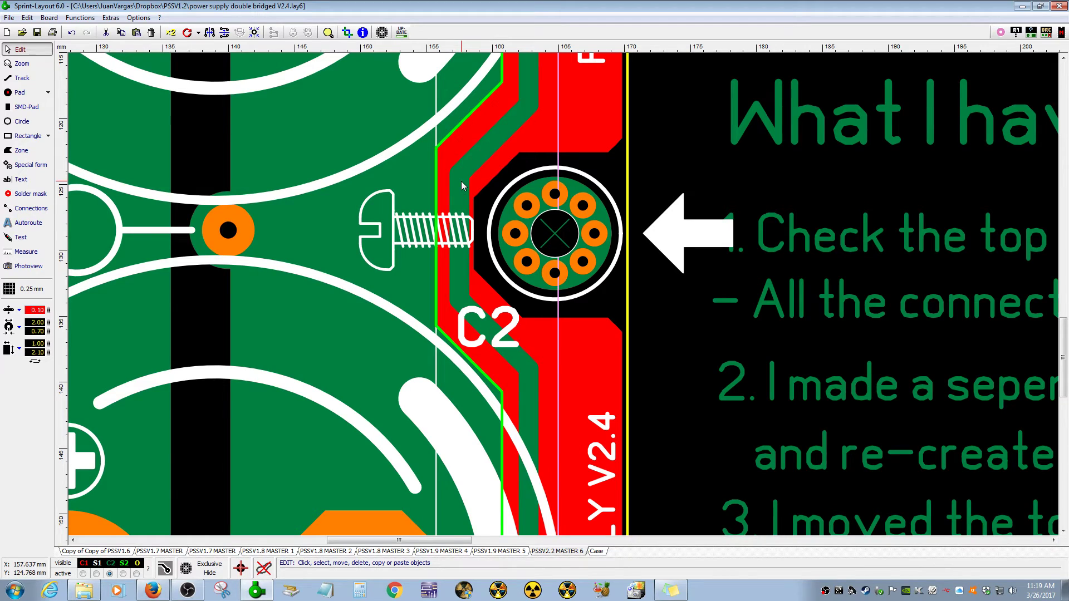
Test the connections of the edge track beside C2 and follow the highlighted copper to the LED circuit and up to C18.
click(22, 237)
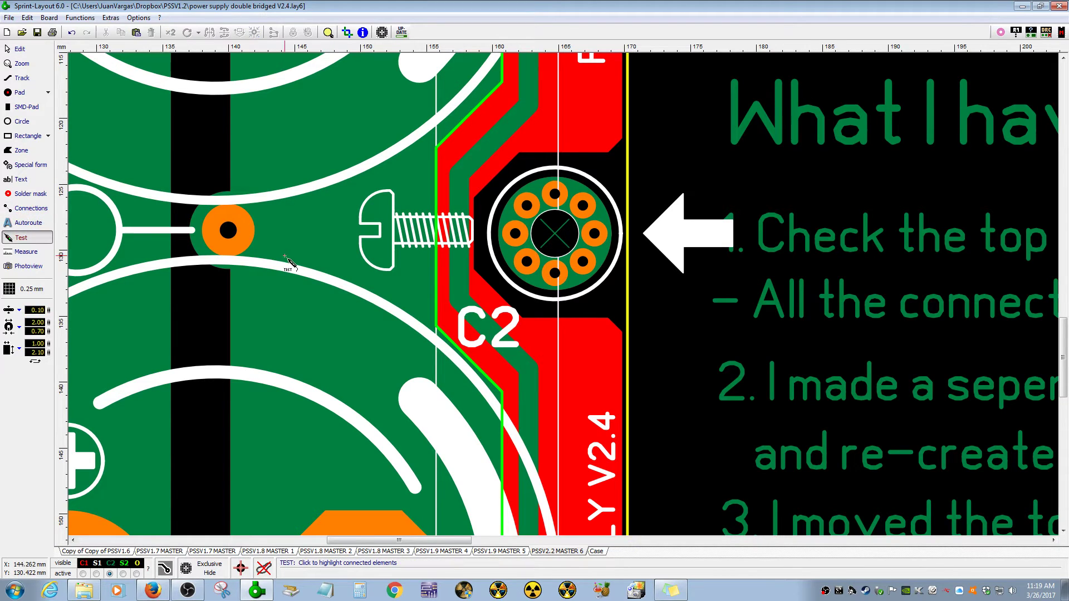
click(466, 175)
scroll(557, 268, down, 4)
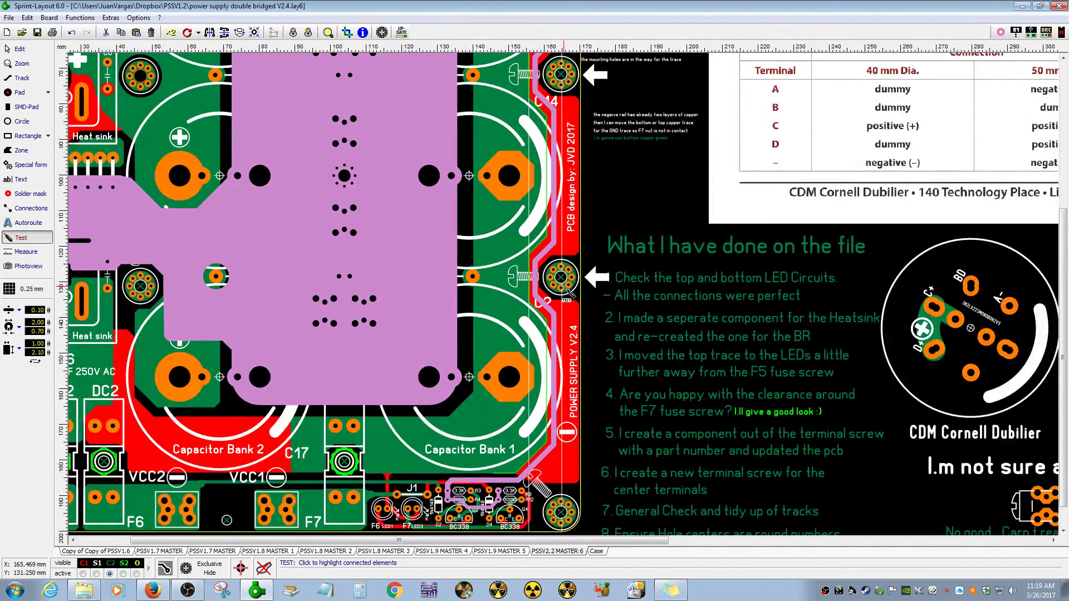
scroll(559, 379, up, 2)
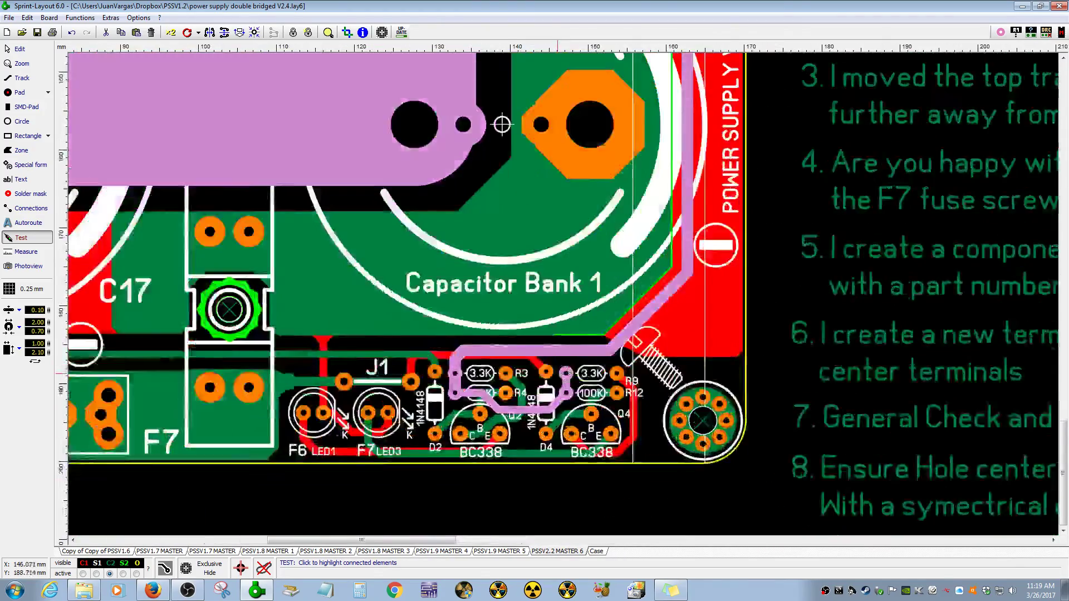
scroll(623, 395, up, 1)
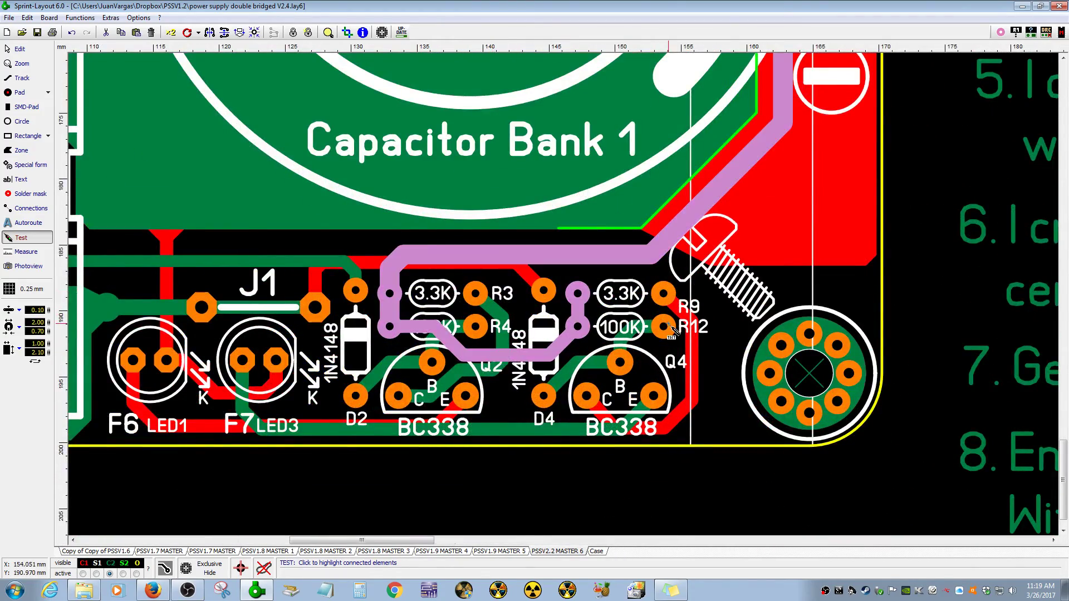
scroll(672, 329, down, 4)
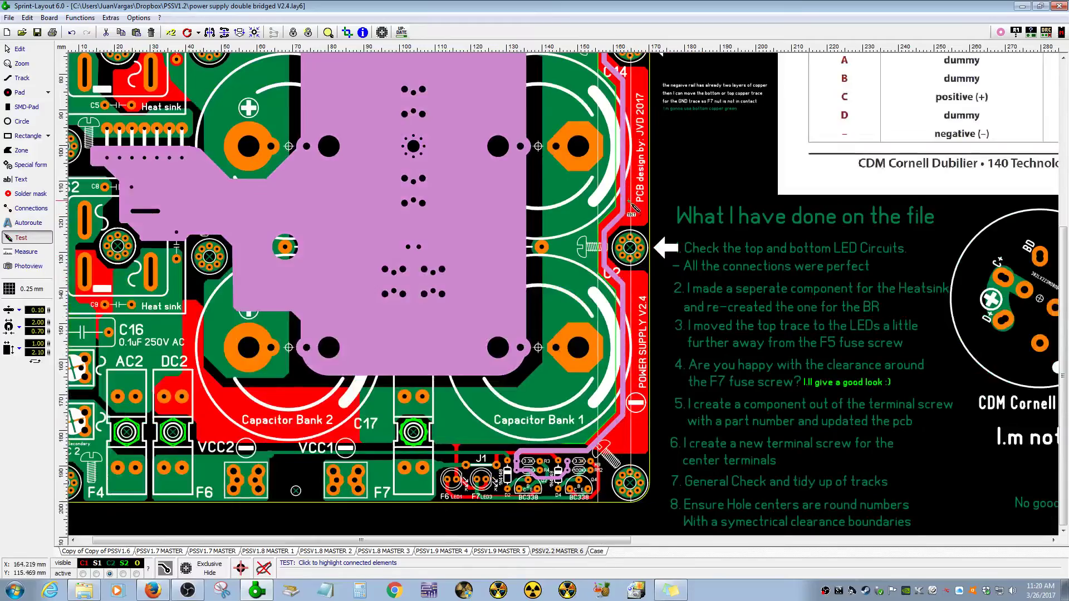
scroll(634, 207, down, 1)
scroll(565, 278, up, 3)
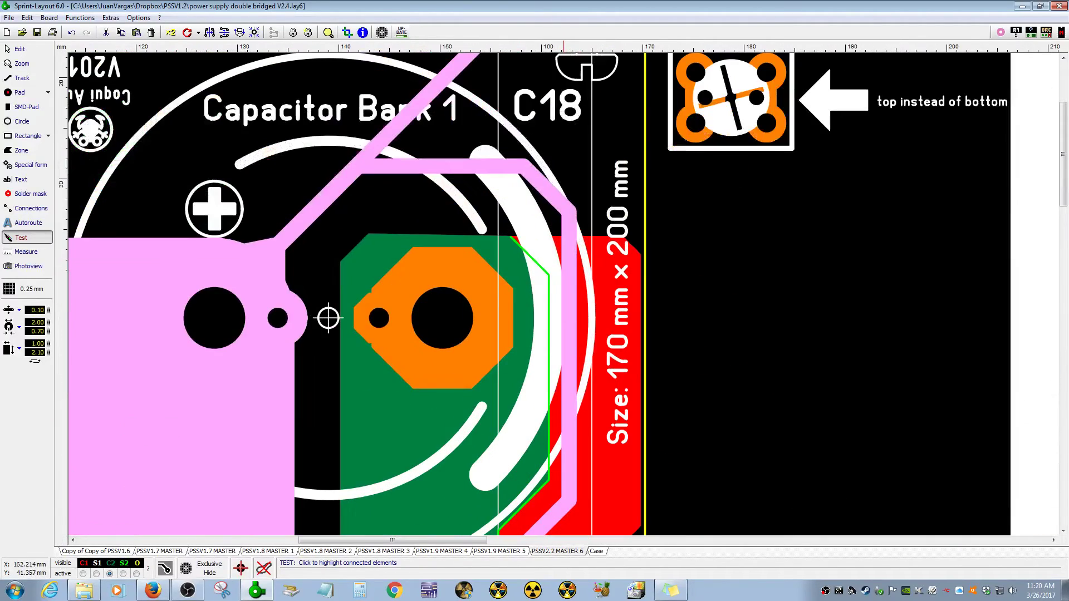
scroll(568, 298, up, 1)
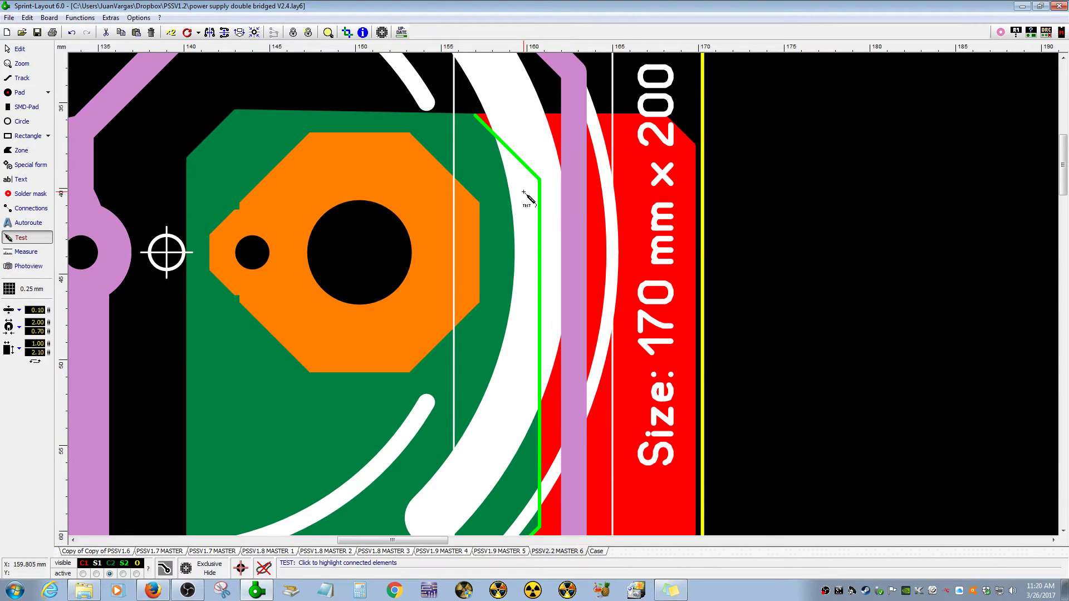
Leave the connection test and hide the S1 silkscreen layer.
key(Escape)
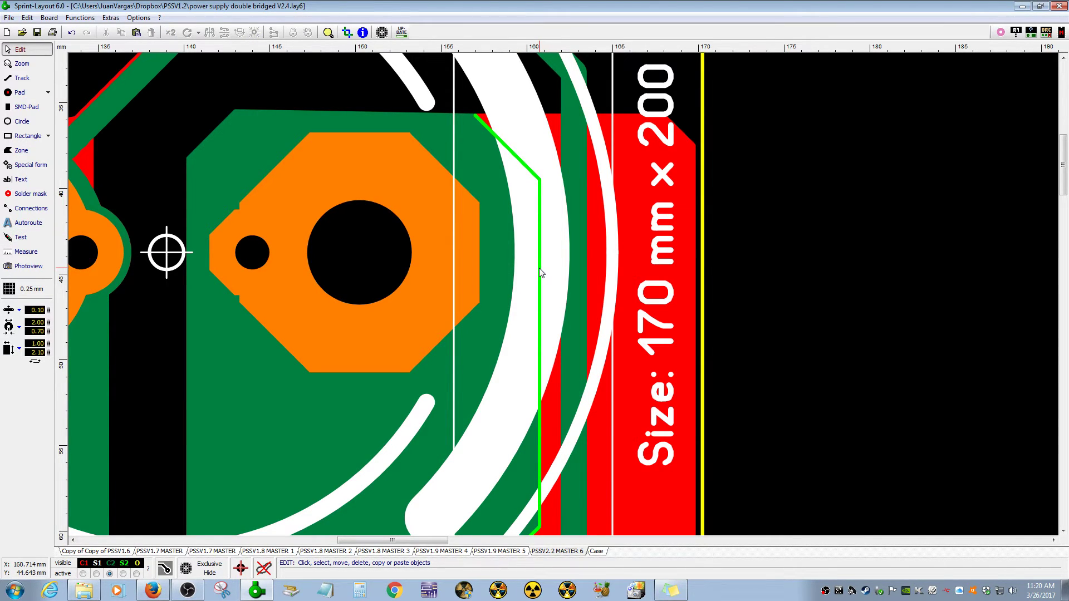
scroll(536, 268, down, 3)
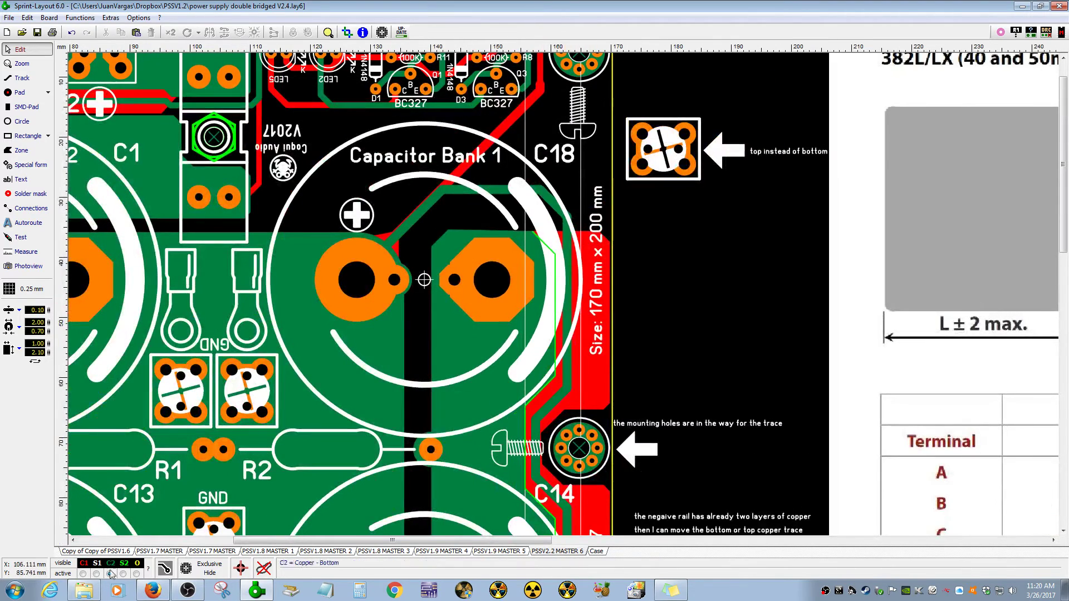
click(97, 564)
scroll(565, 356, up, 3)
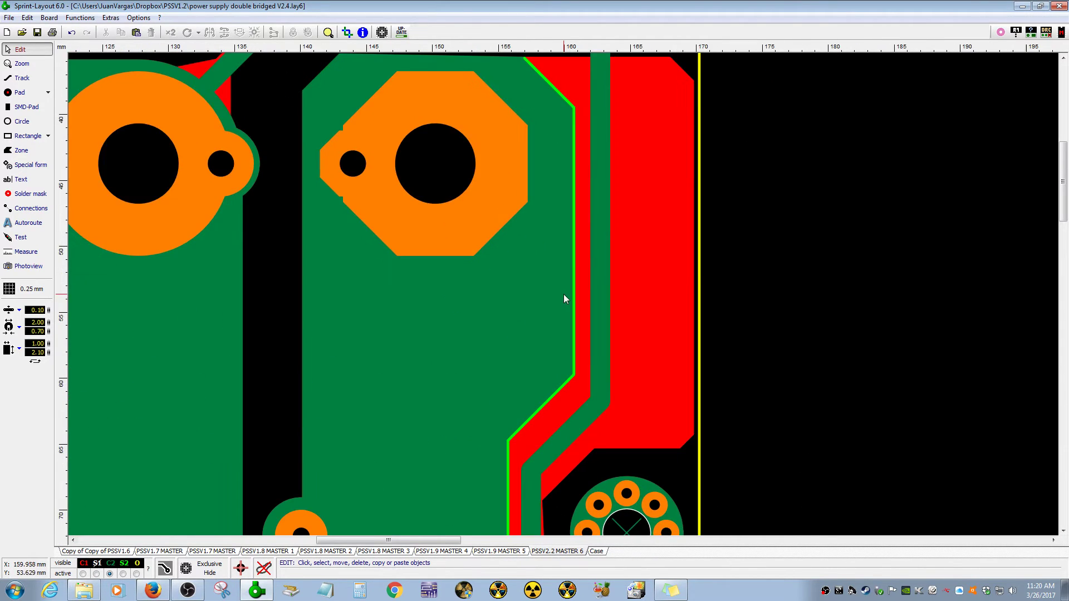
scroll(600, 175, down, 1)
scroll(563, 299, up, 2)
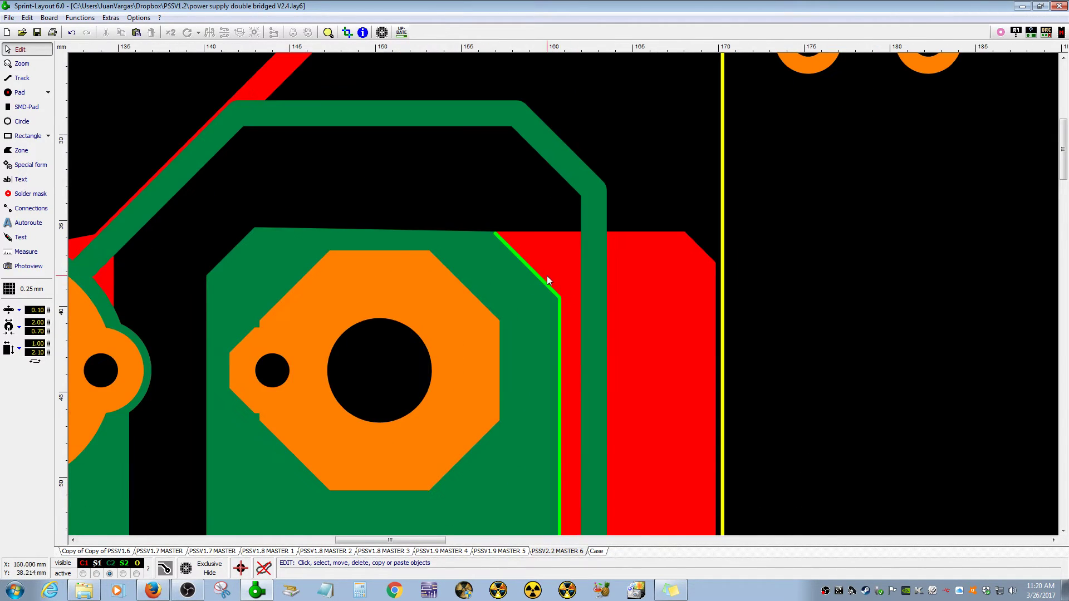
Move the lower inner corner of the top copper zone's cut-out around the edge mounting hole to X 158.25 mm, Y -74.25 mm.
click(545, 283)
click(1057, 165)
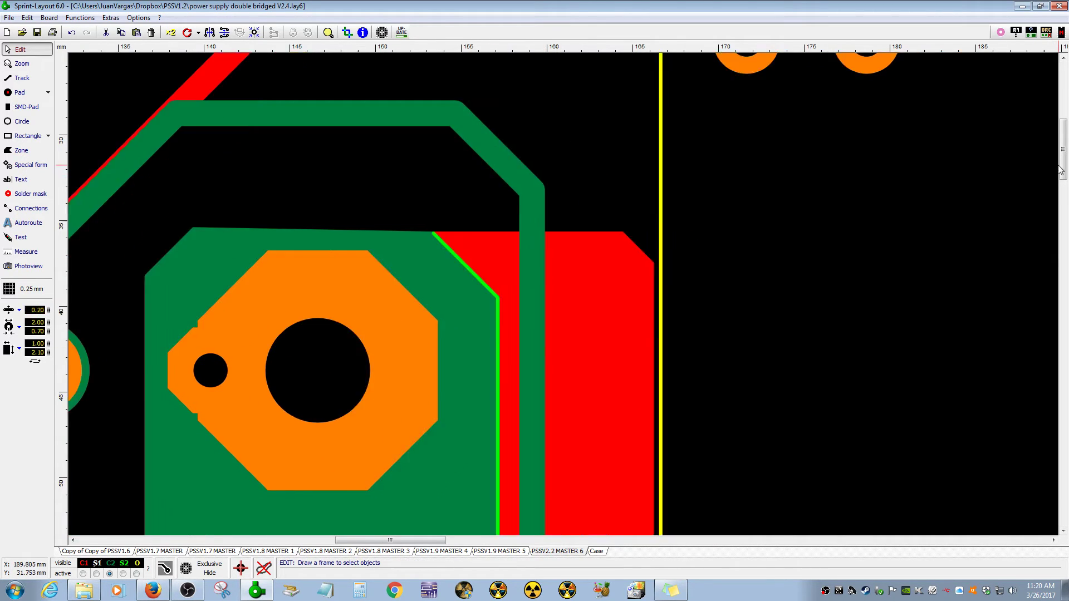
drag(526, 543, 431, 550)
drag(1062, 161, 1054, 236)
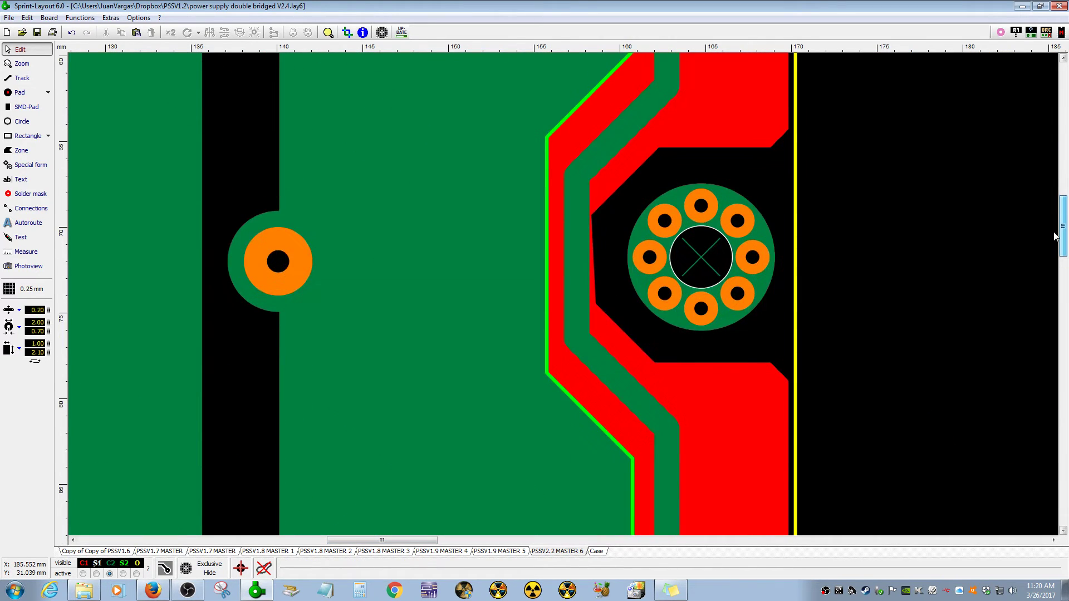
scroll(546, 261, up, 2)
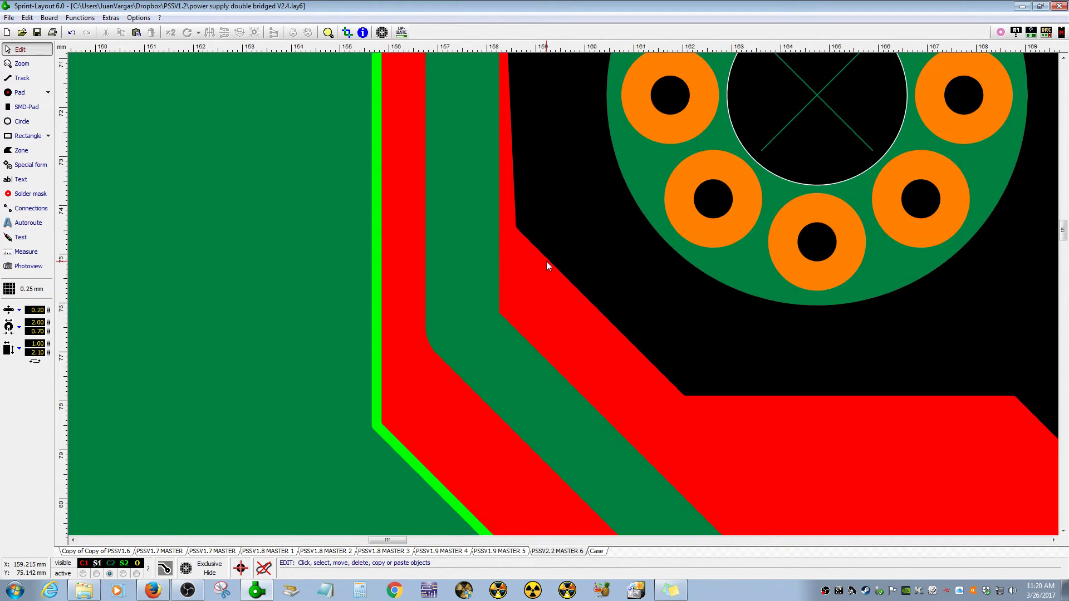
click(546, 262)
scroll(546, 261, down, 2)
scroll(564, 294, up, 3)
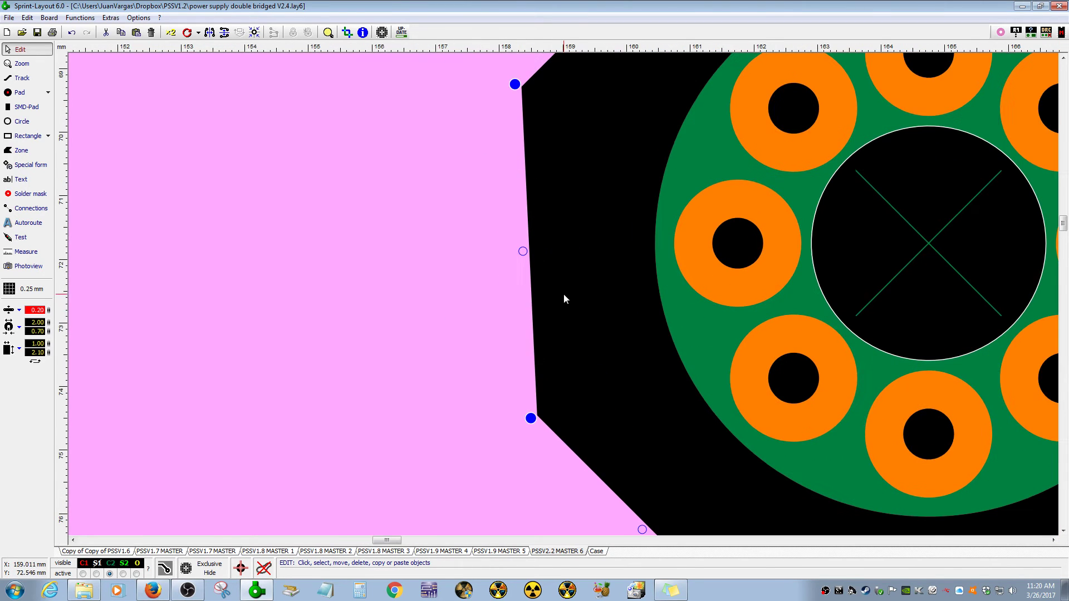
mouse_move(522, 409)
mouse_down()
mouse_move(527, 421)
mouse_move(514, 413)
mouse_up()
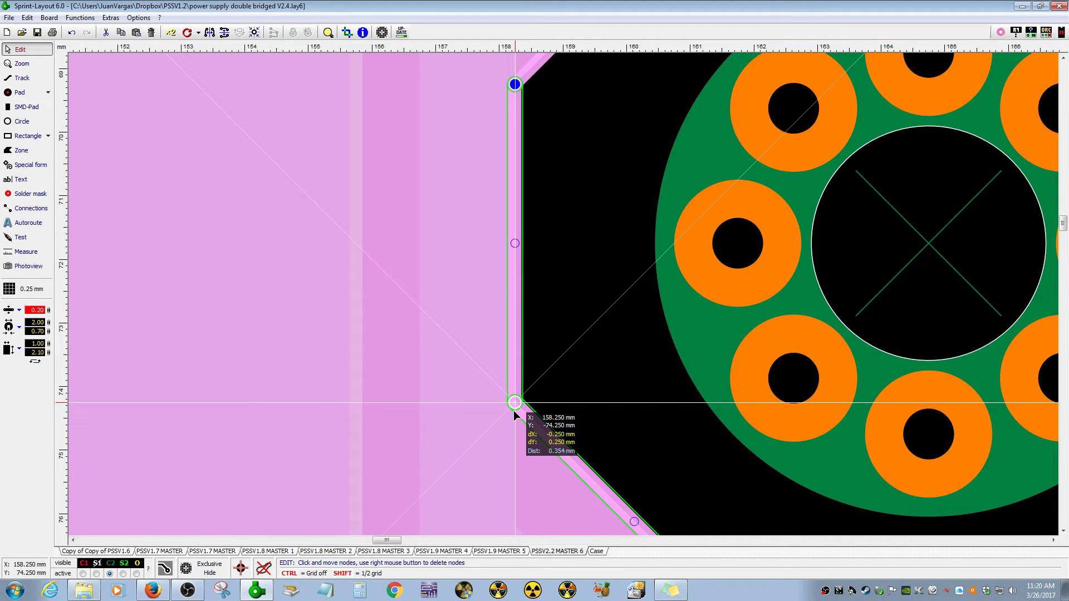
drag(514, 412, 513, 412)
scroll(514, 412, down, 5)
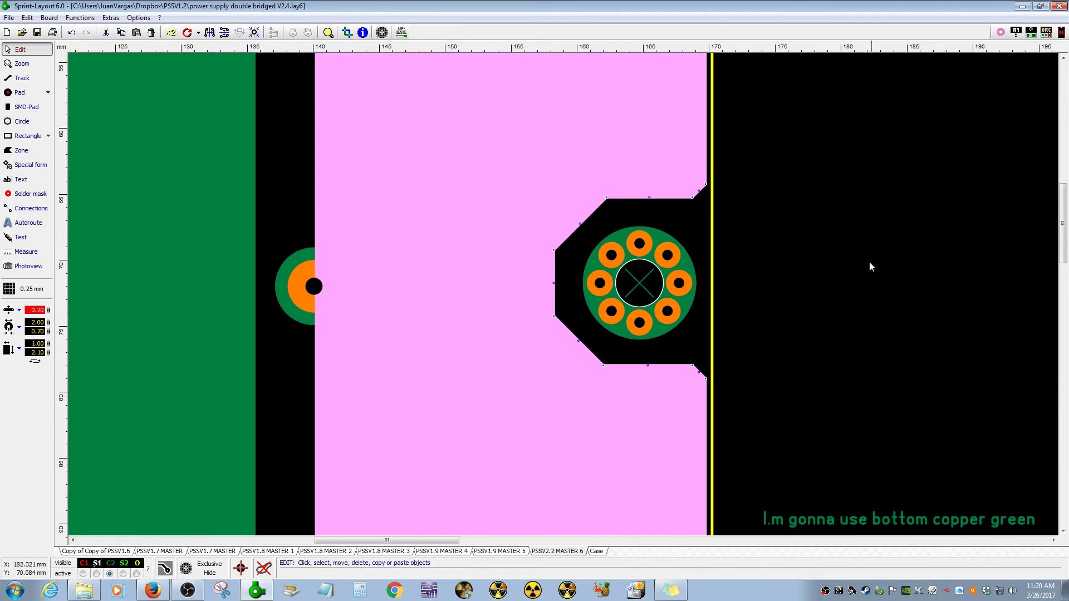
Draw a trial 0.20 mm bottom-copper track in the empty area beside the board, cycling through the five bend modes before placing it.
scroll(868, 265, up, 4)
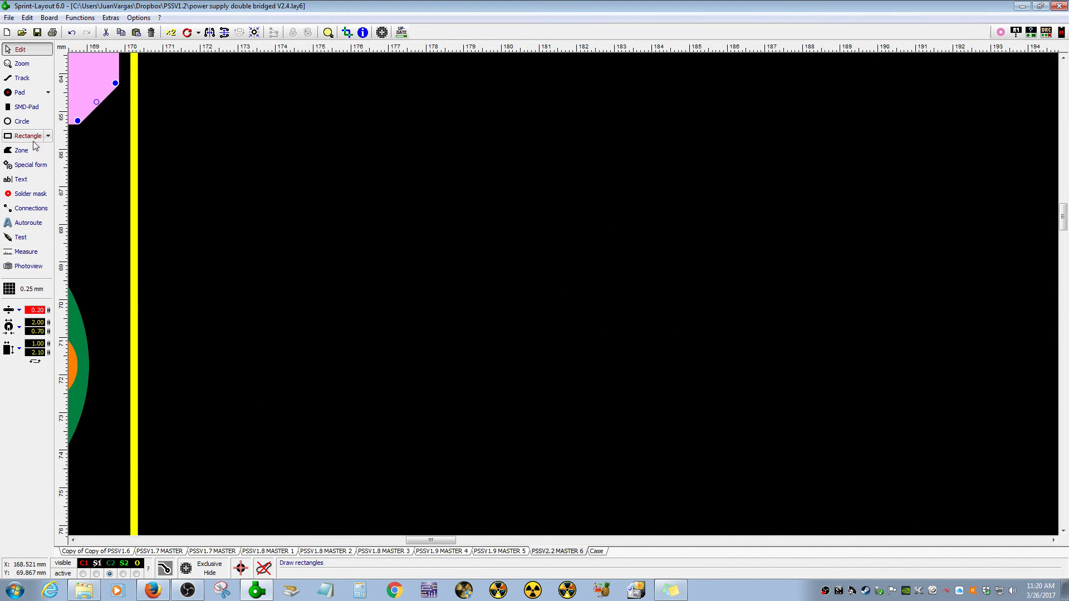
click(22, 78)
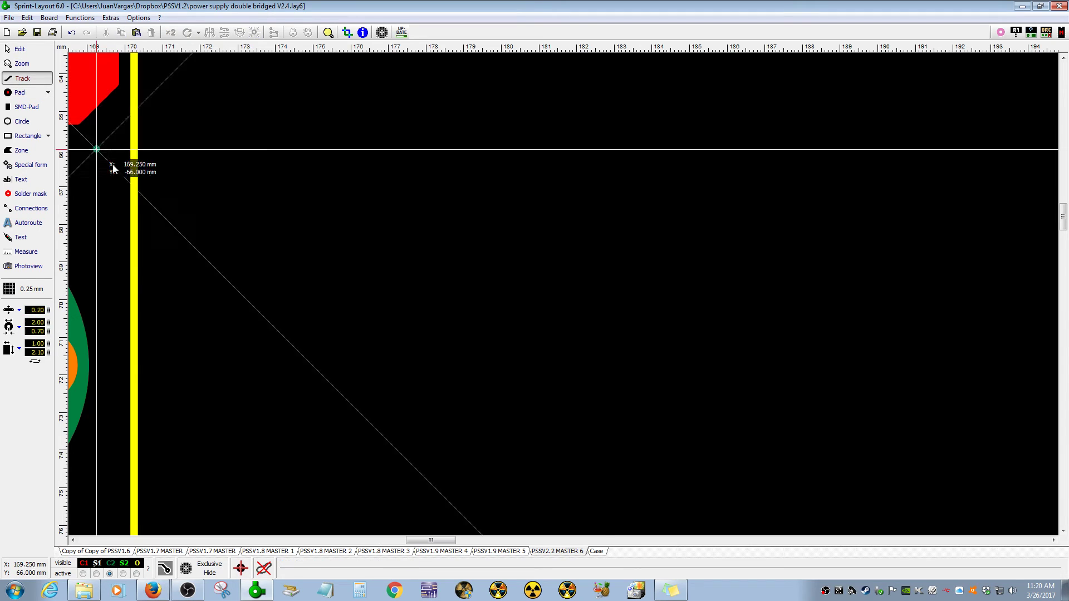
click(275, 233)
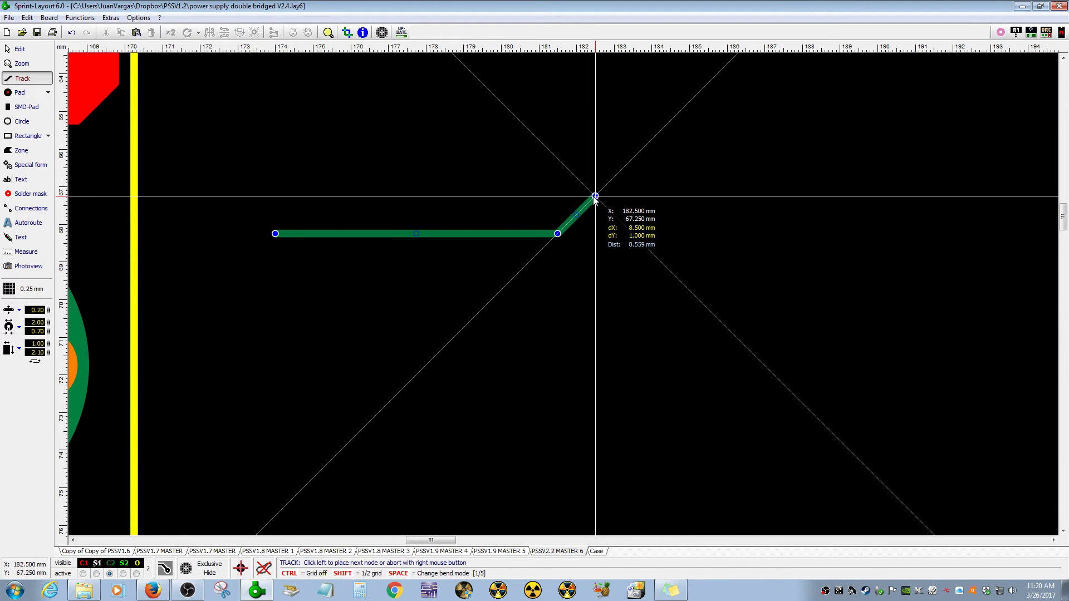
key(space)
key(space)
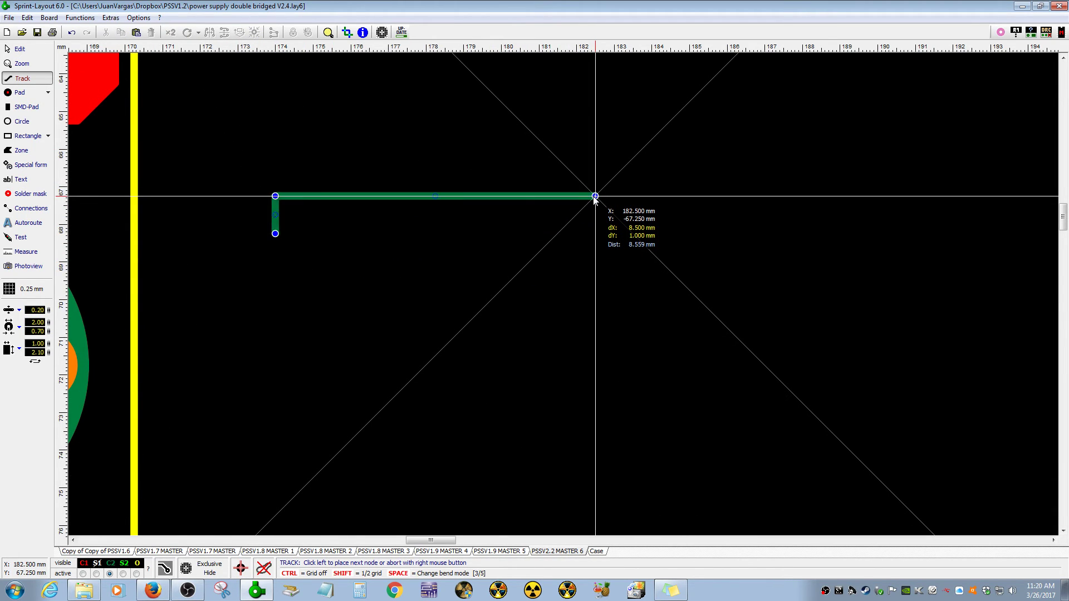
key(space)
key(space)
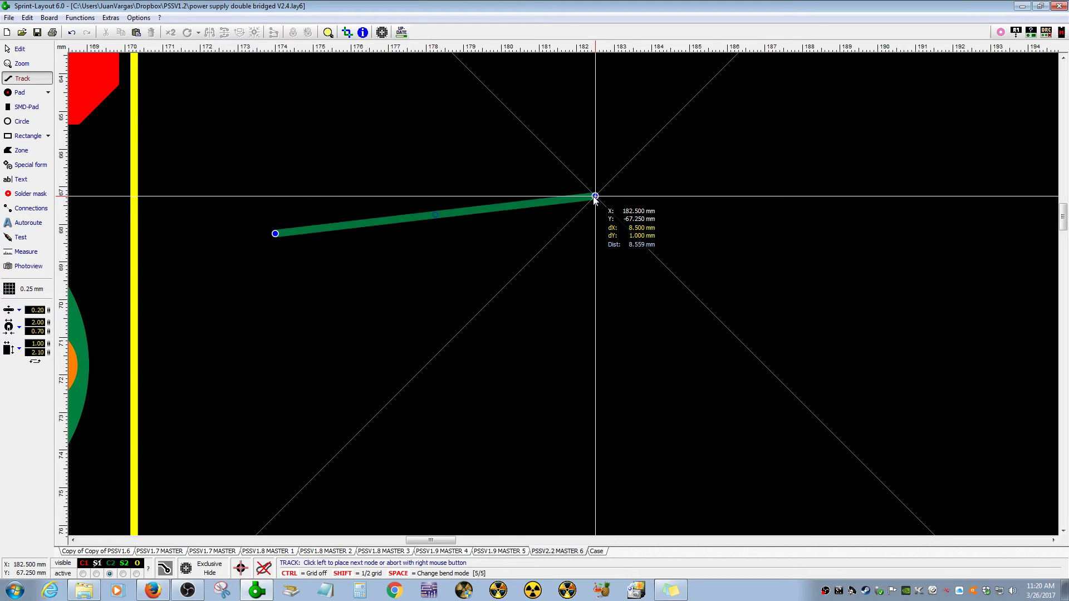
key(space)
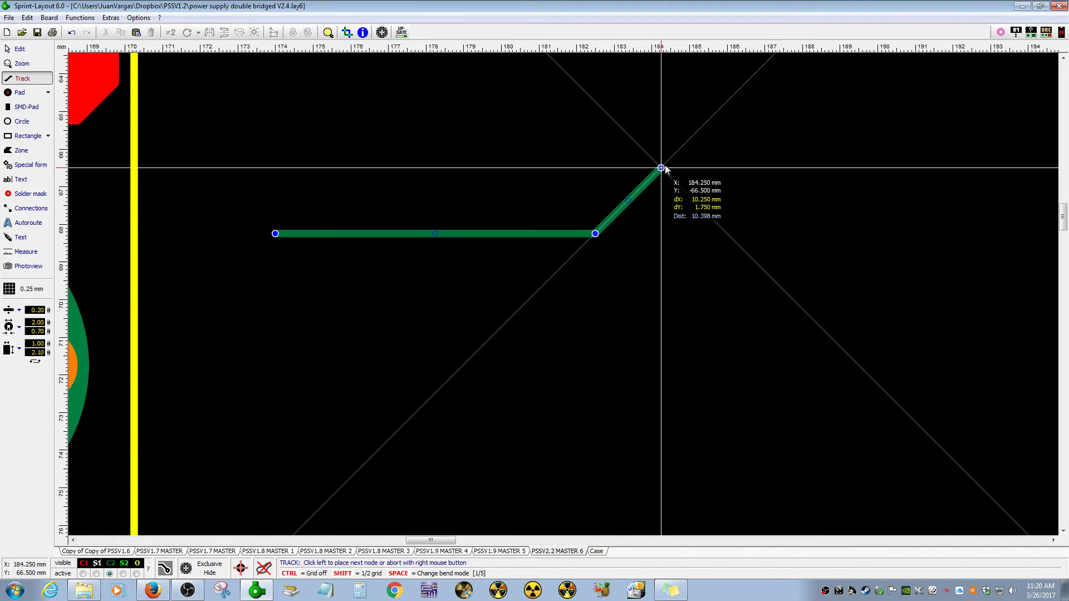
key(space)
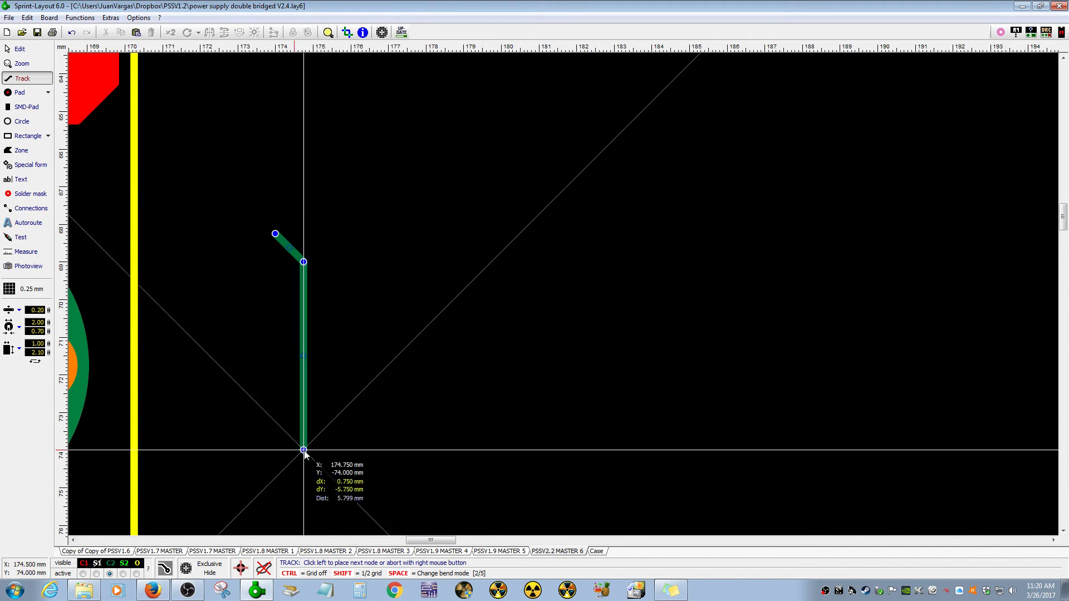
key(space)
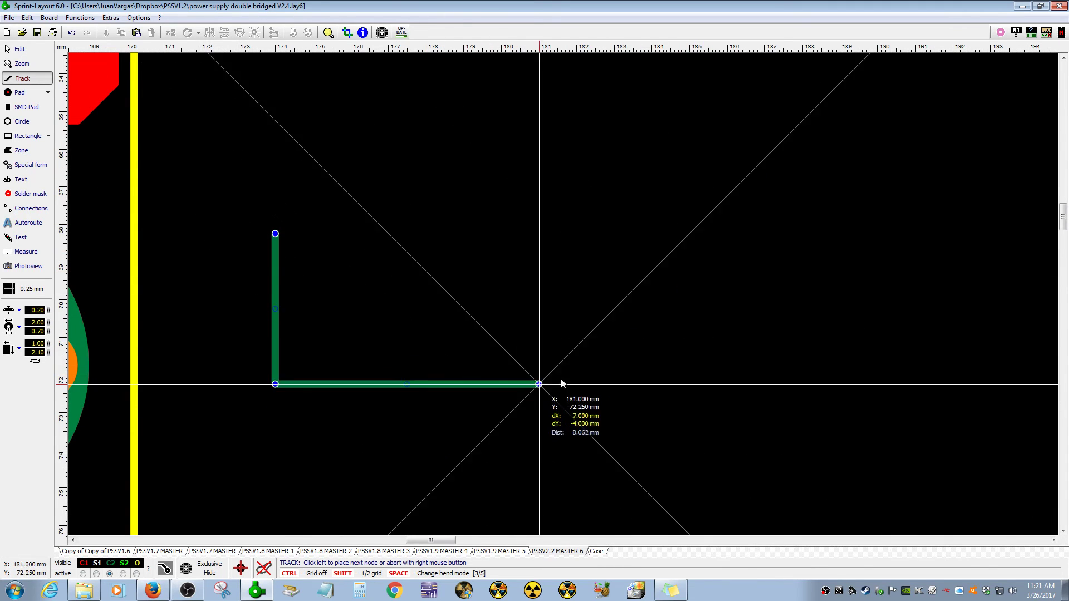
key(space)
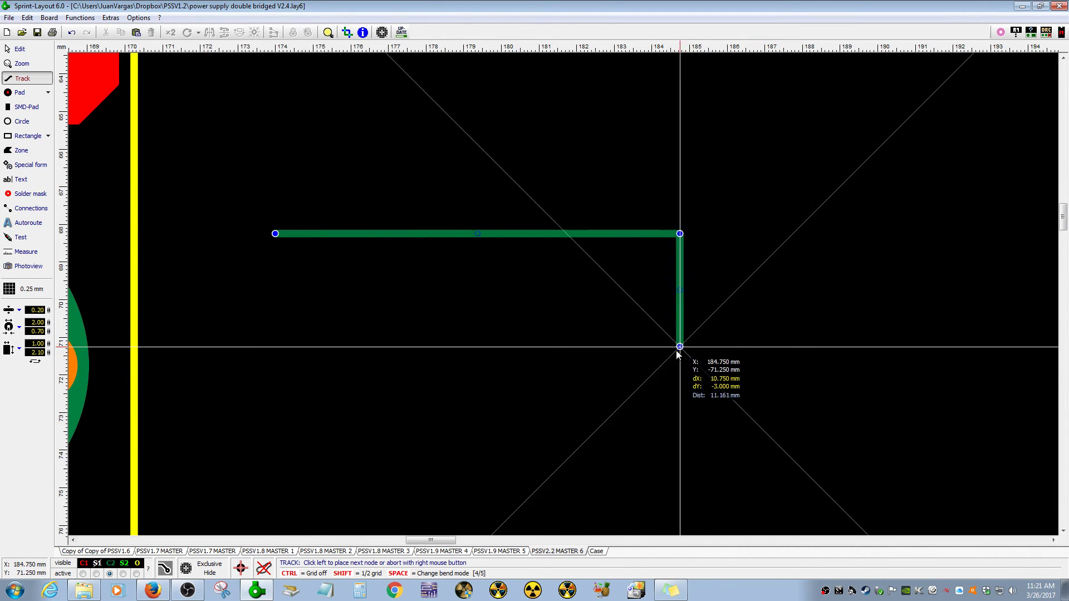
key(space)
key(space)
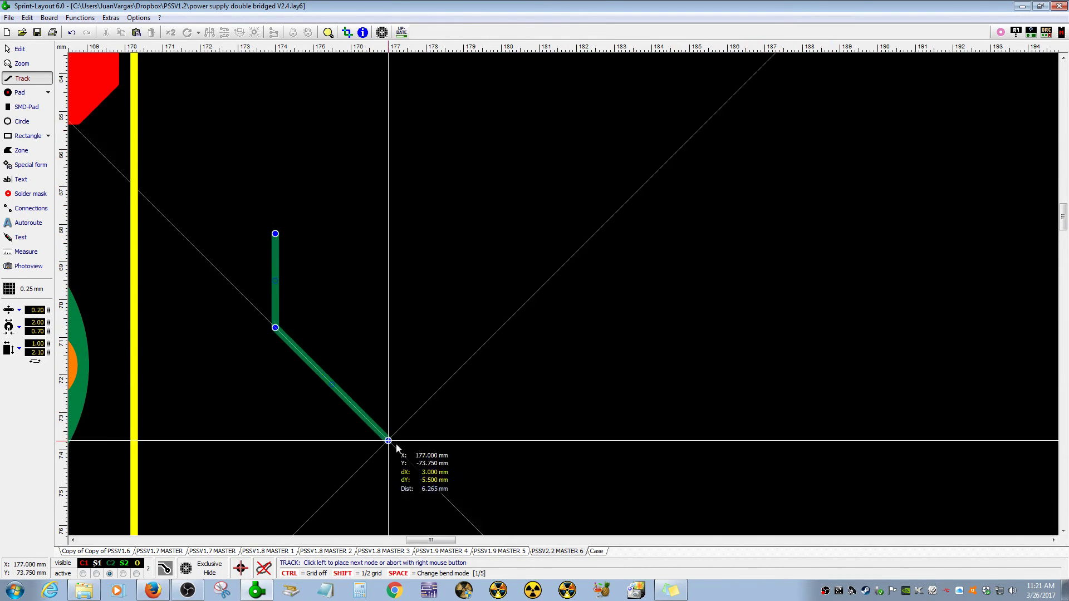
click(548, 168)
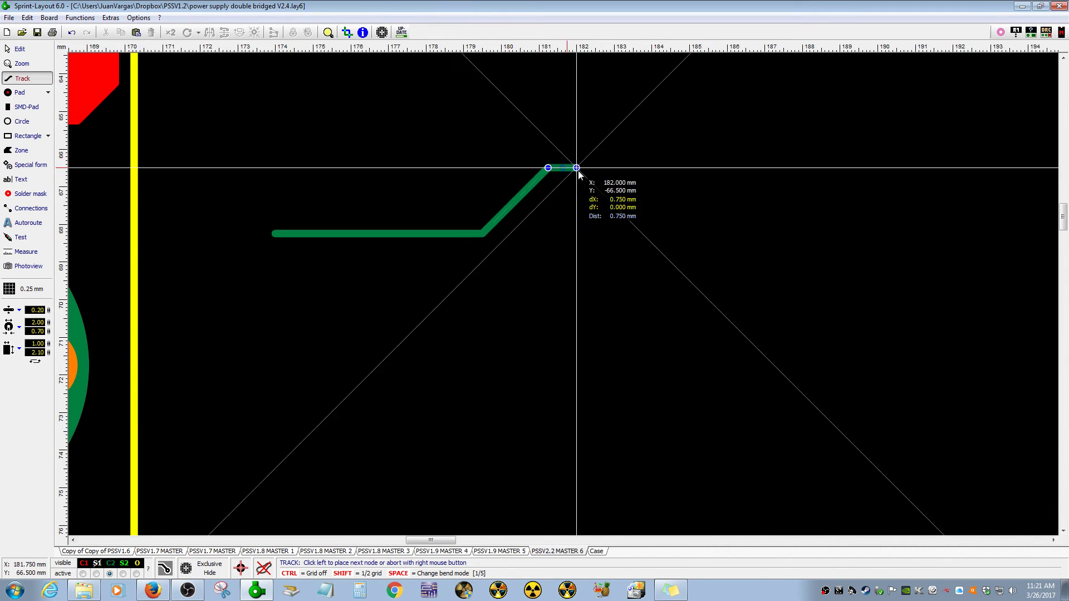
right_click(577, 168)
scroll(380, 234, up, 3)
right_click(810, 180)
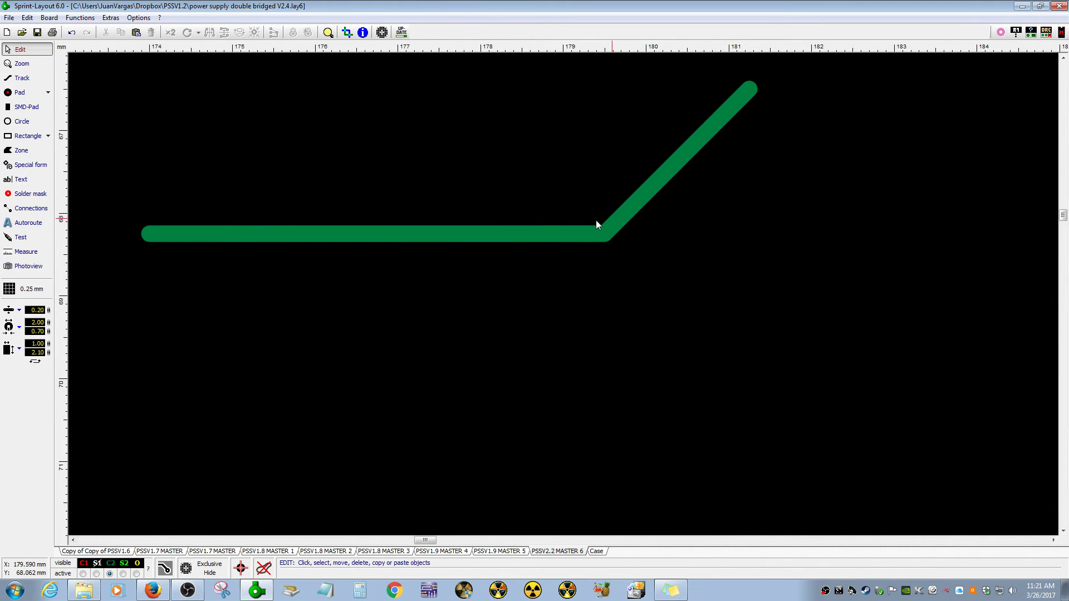
Split the trial track at its bend node and select the diagonal piece.
click(680, 158)
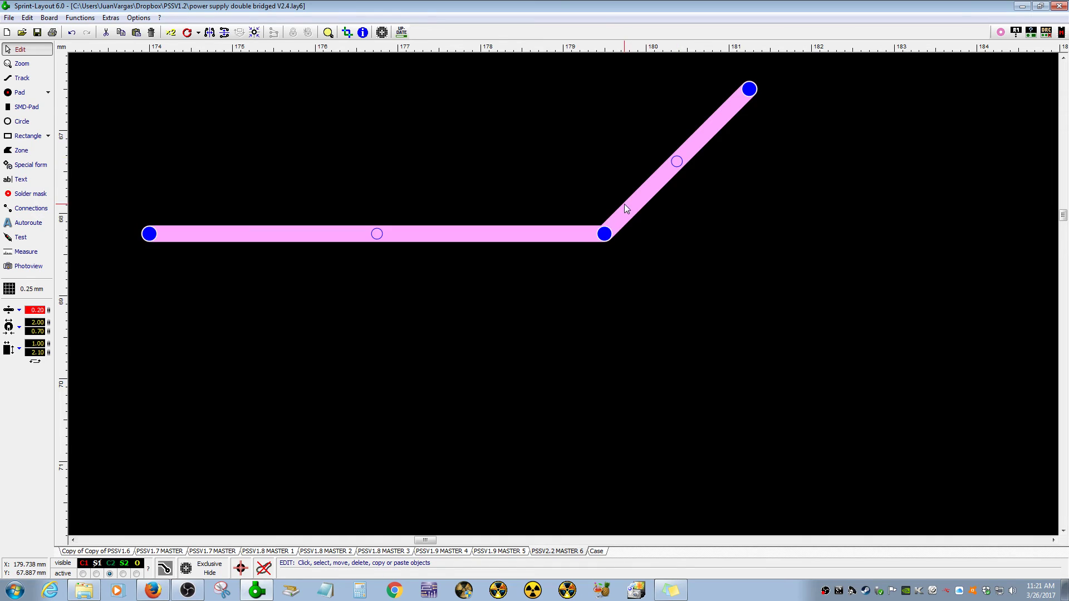
right_click(606, 235)
click(653, 288)
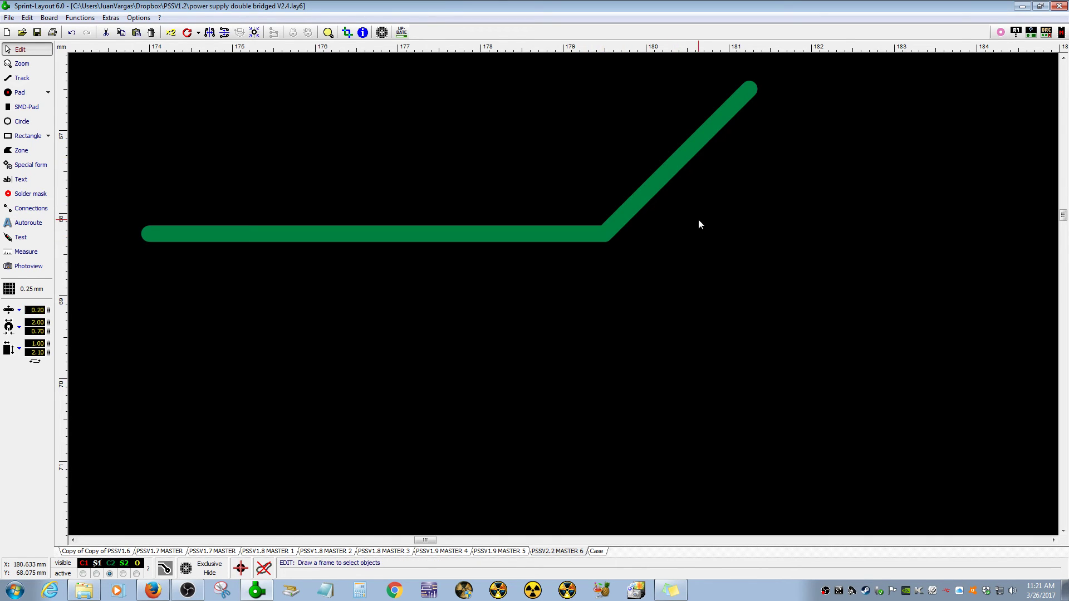
click(677, 177)
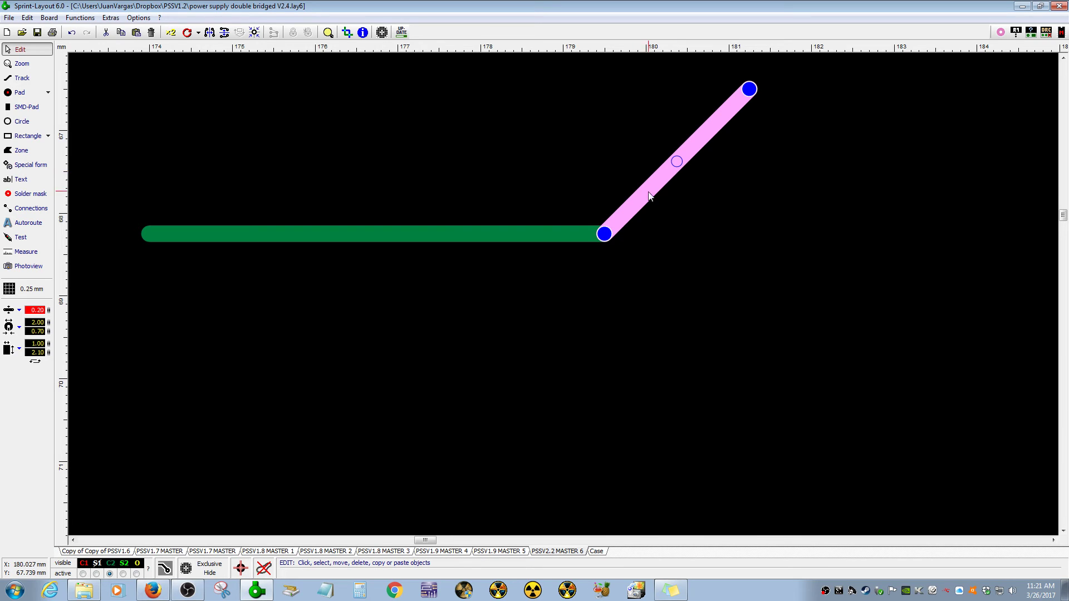
Delete both pieces of the trial track.
drag(759, 183, 419, 358)
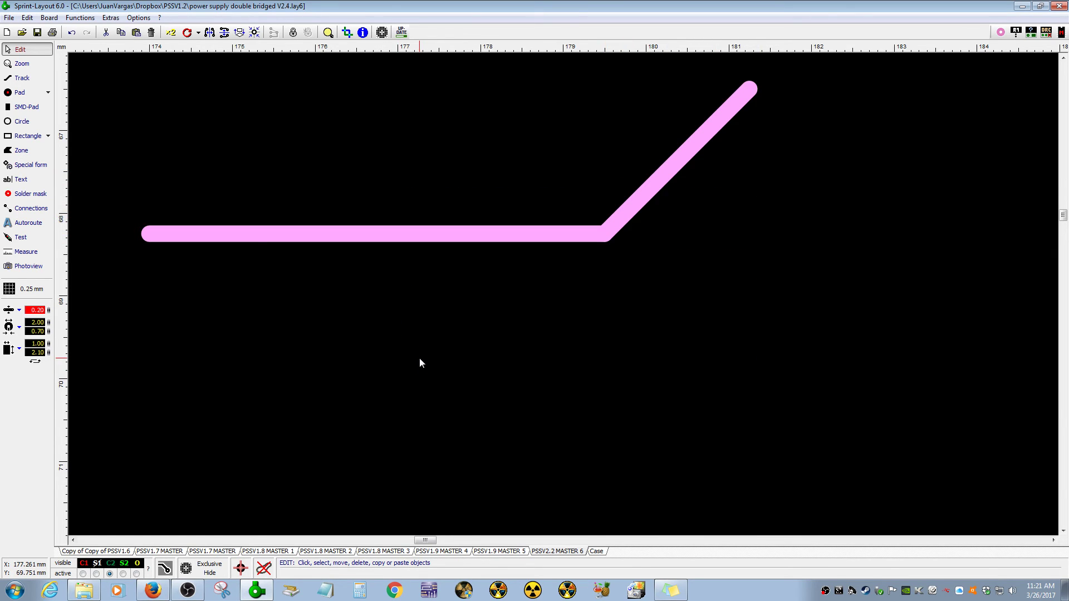
key(Delete)
scroll(497, 322, down, 2)
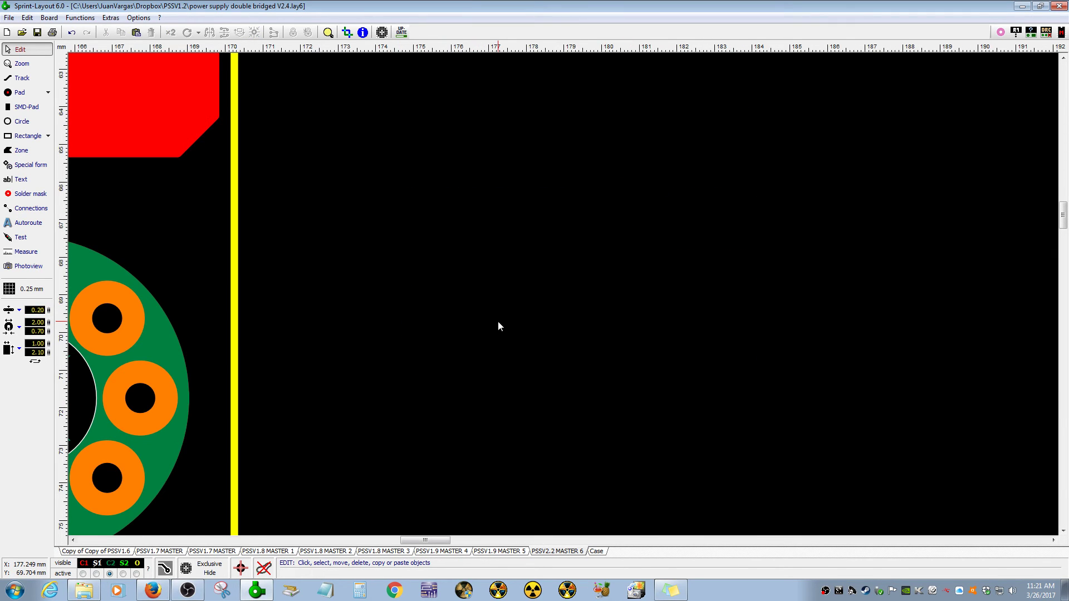
Select one nut outline at the F7 fuse screw and rotate it twice to check the clearance to the surrounding copper.
scroll(490, 324, down, 3)
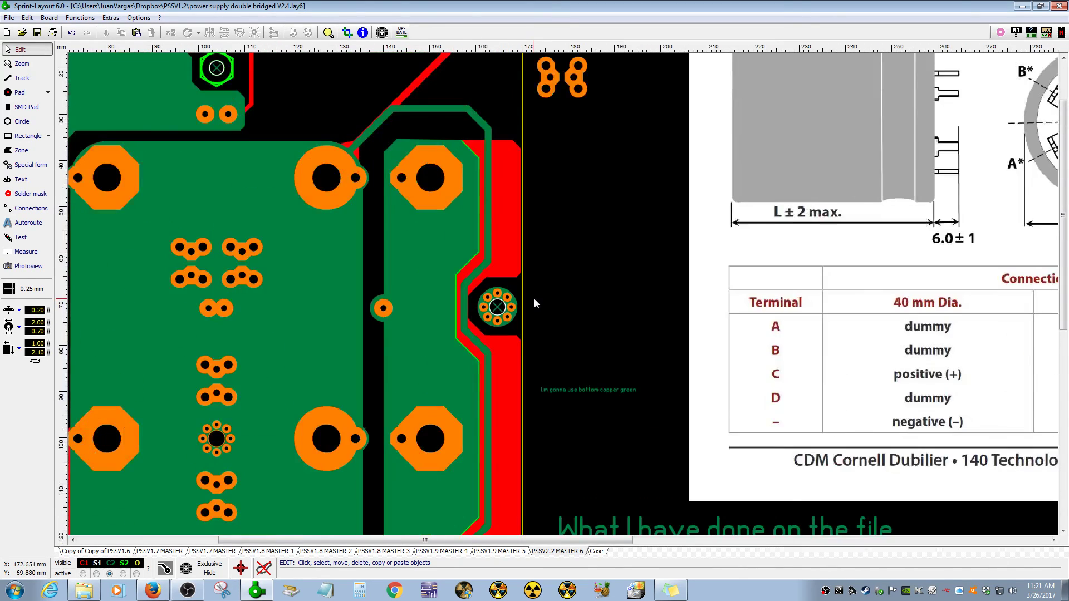
scroll(534, 299, down, 3)
scroll(415, 437, up, 2)
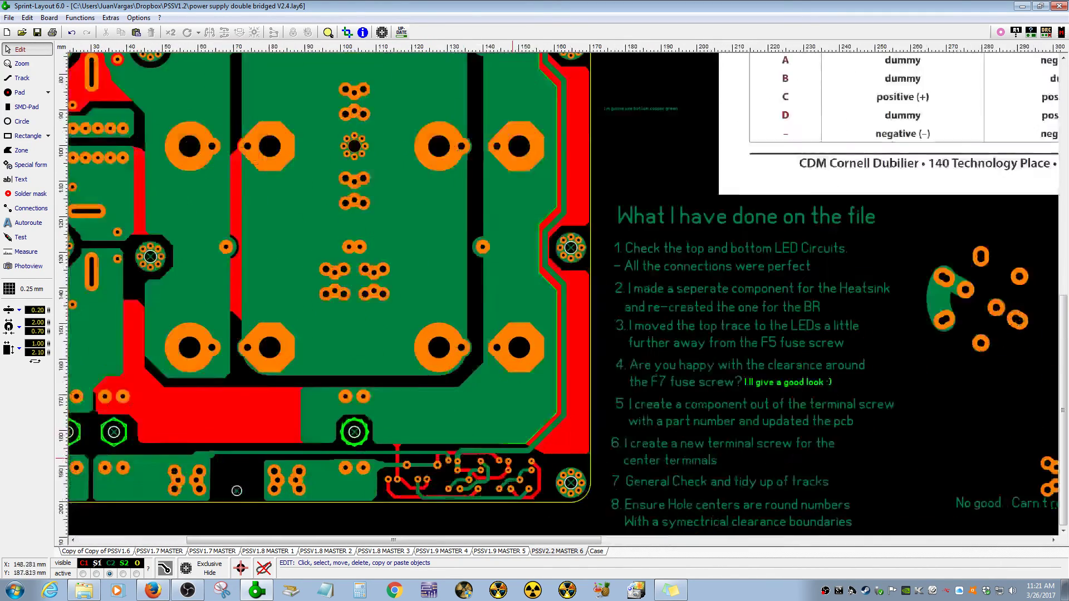
scroll(520, 464, up, 1)
scroll(307, 415, up, 1)
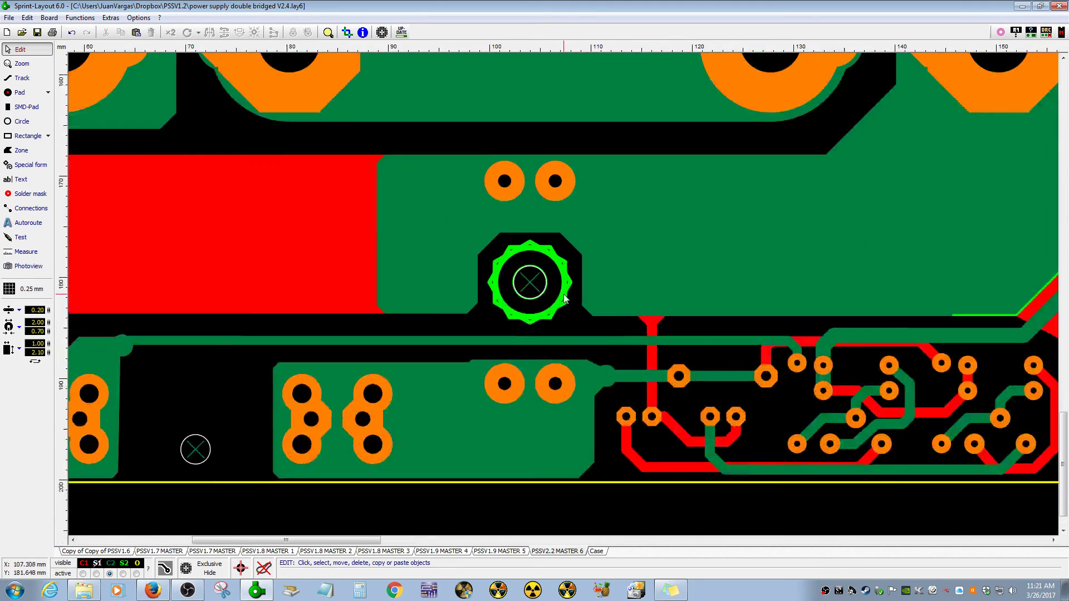
scroll(567, 304, up, 1)
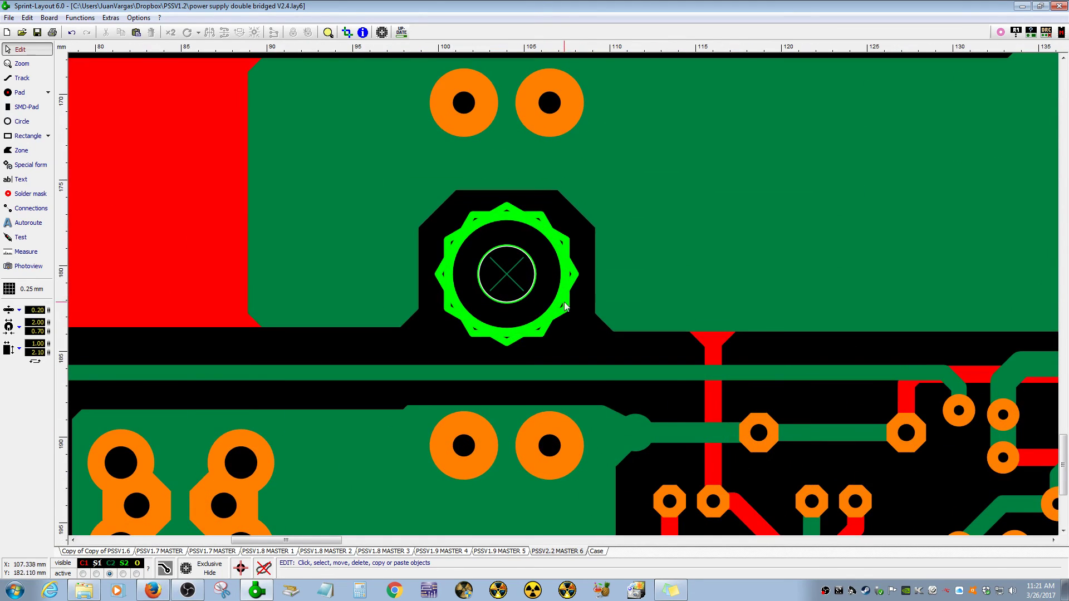
click(544, 335)
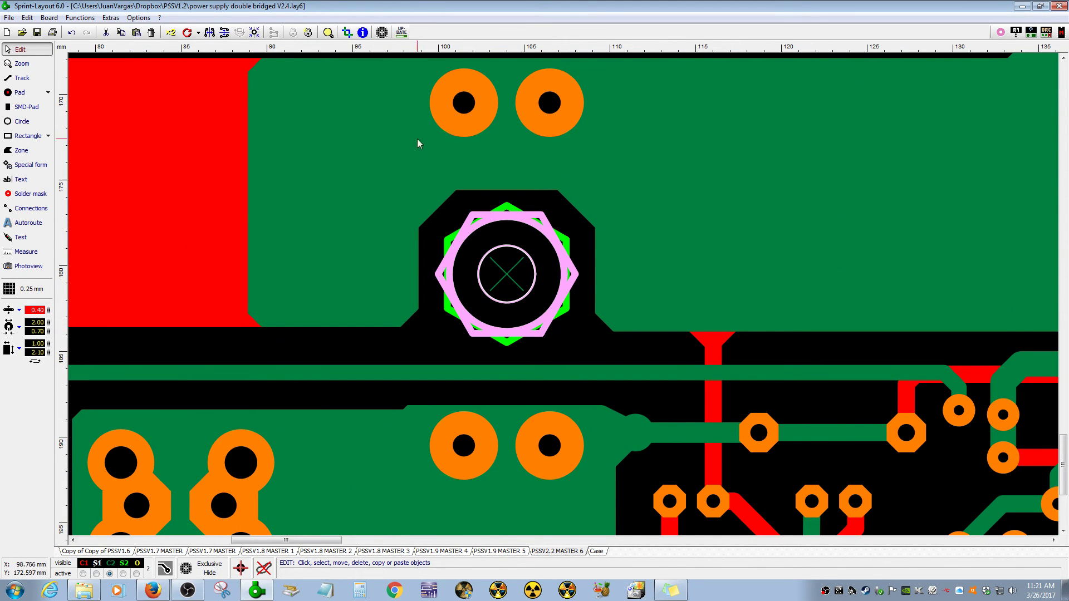
click(188, 33)
click(188, 33)
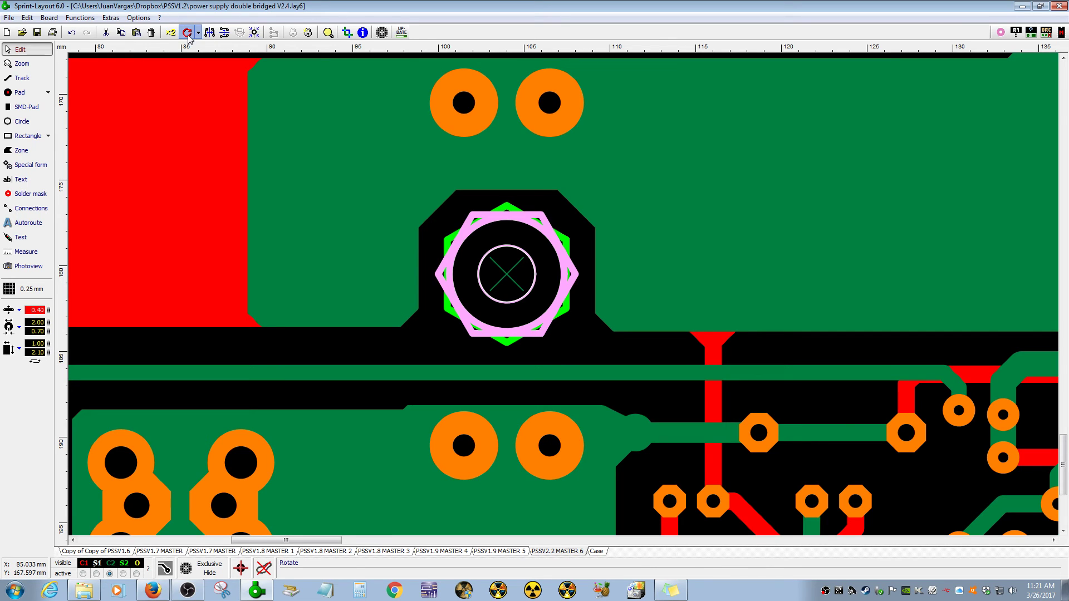
Examine the copper clearance around the other two nuts near the lower board edge and the edge track up to Capacitor Bank 1.
scroll(617, 363, down, 2)
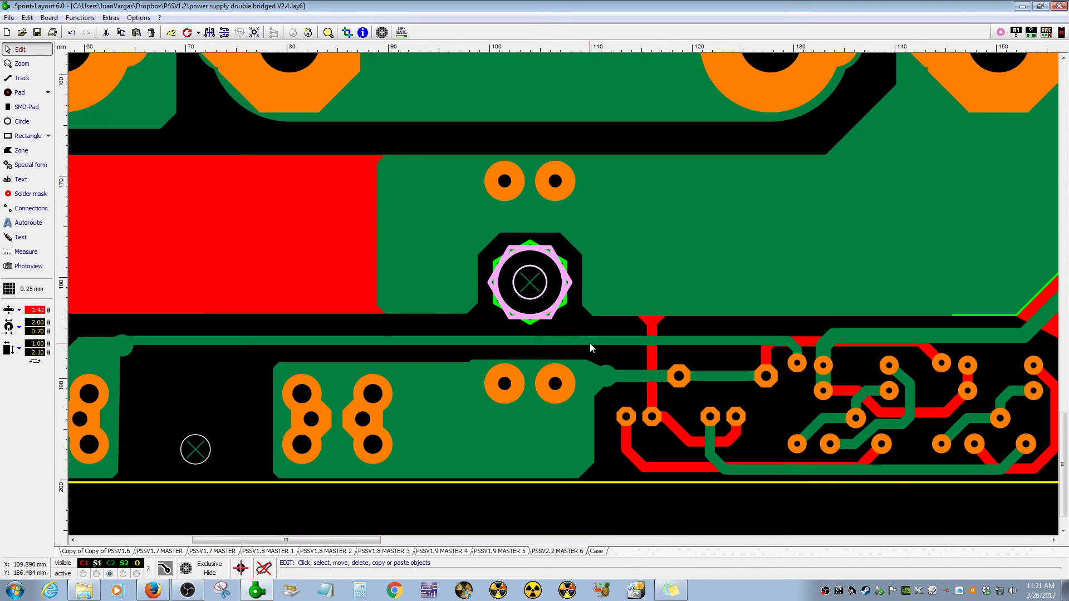
scroll(591, 352, down, 1)
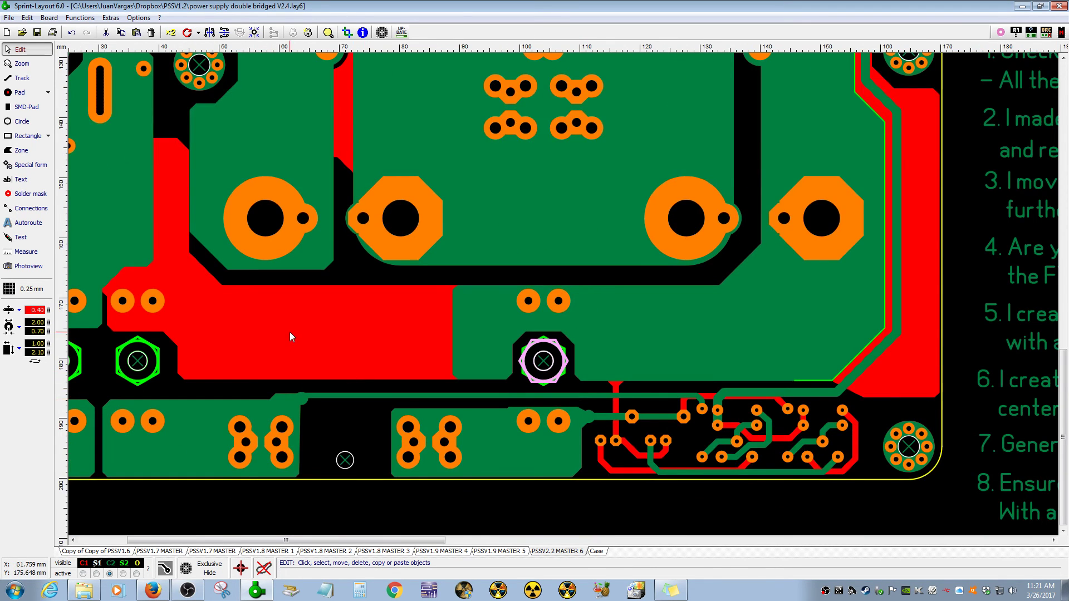
scroll(290, 337, down, 1)
scroll(558, 330, up, 3)
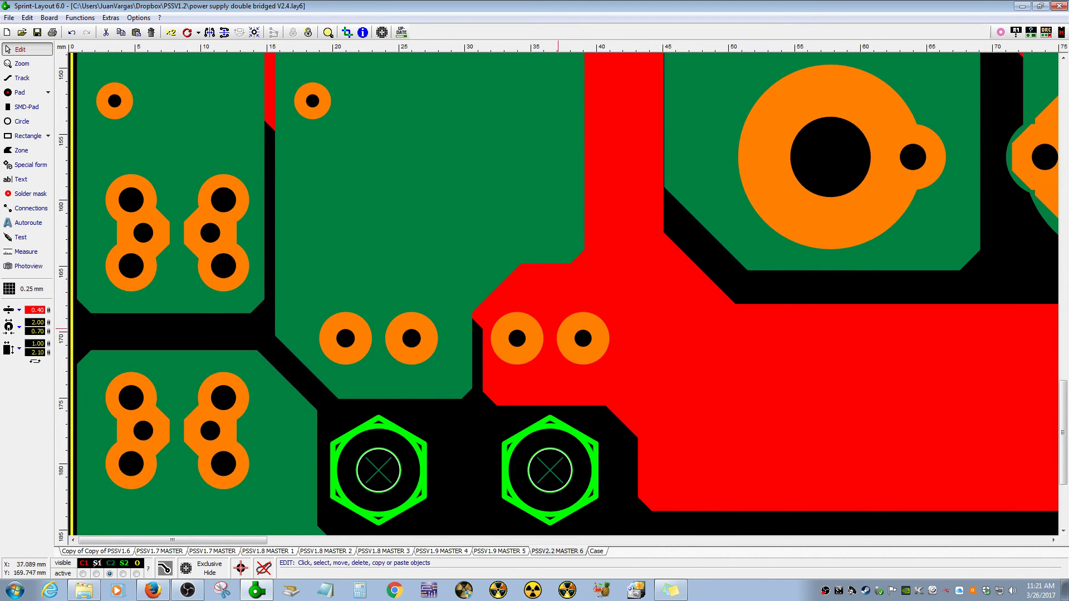
scroll(558, 330, down, 2)
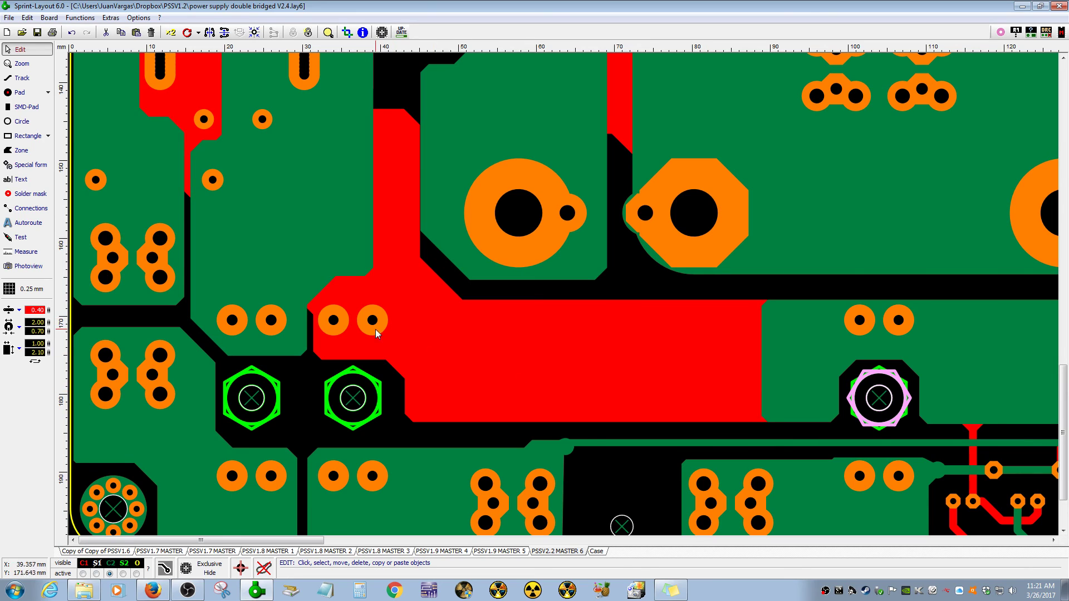
scroll(590, 358, down, 2)
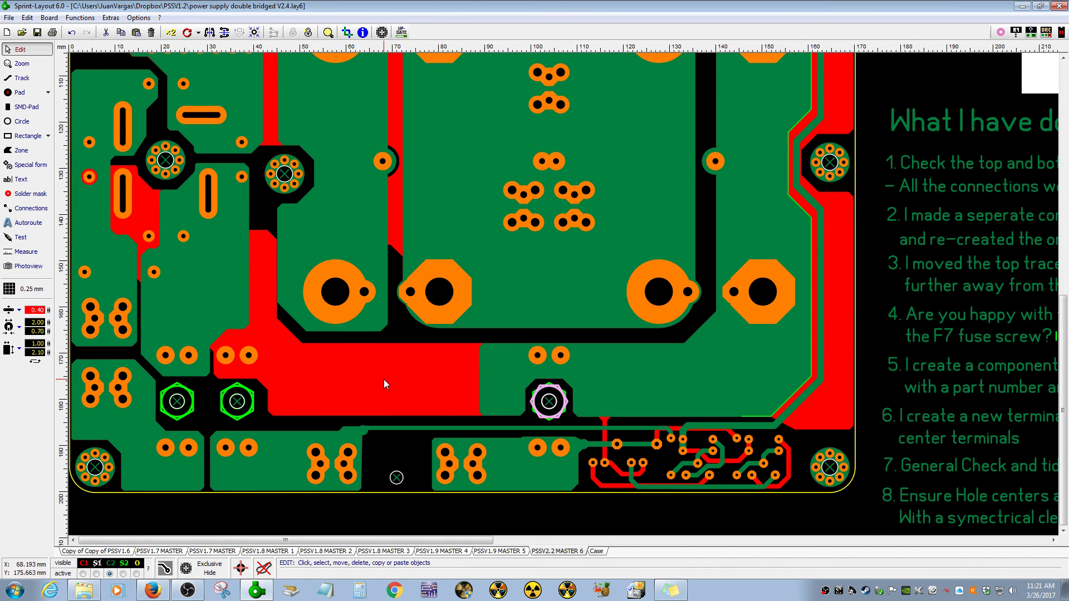
scroll(742, 259, down, 1)
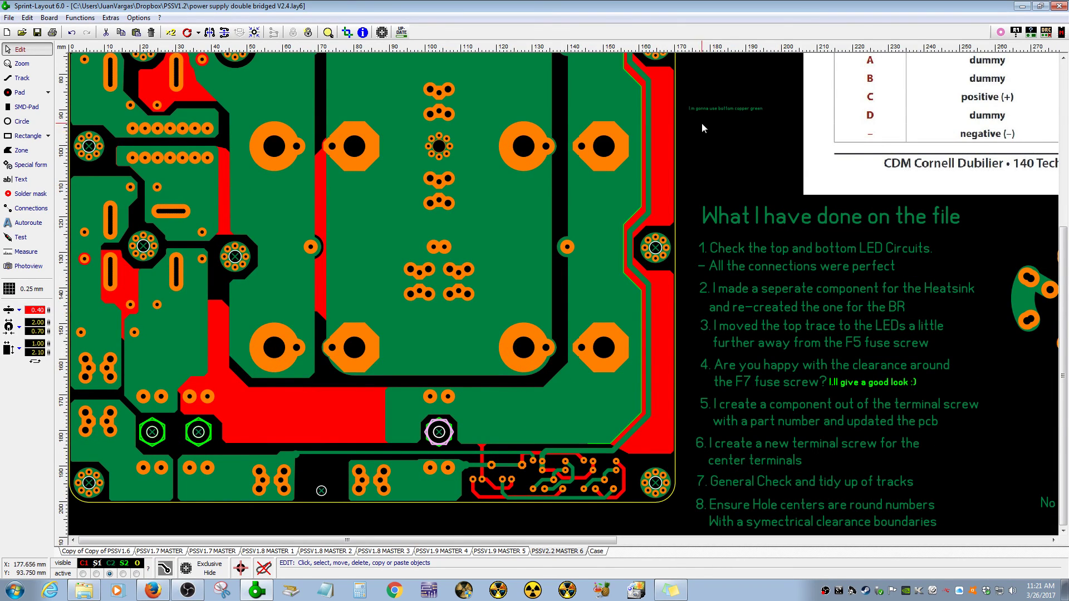
scroll(701, 122, down, 1)
scroll(552, 177, up, 4)
scroll(563, 293, down, 2)
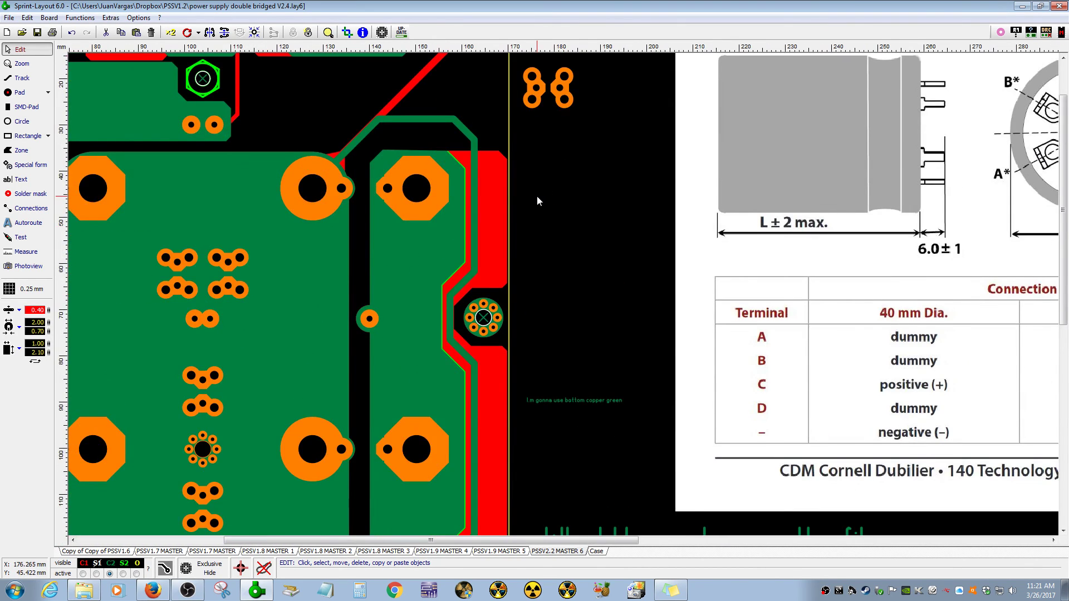